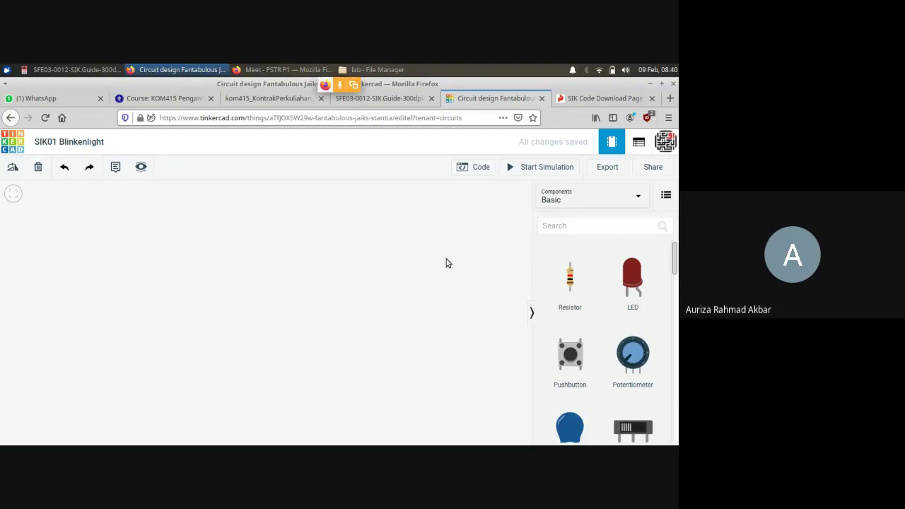
left_click(602, 197)
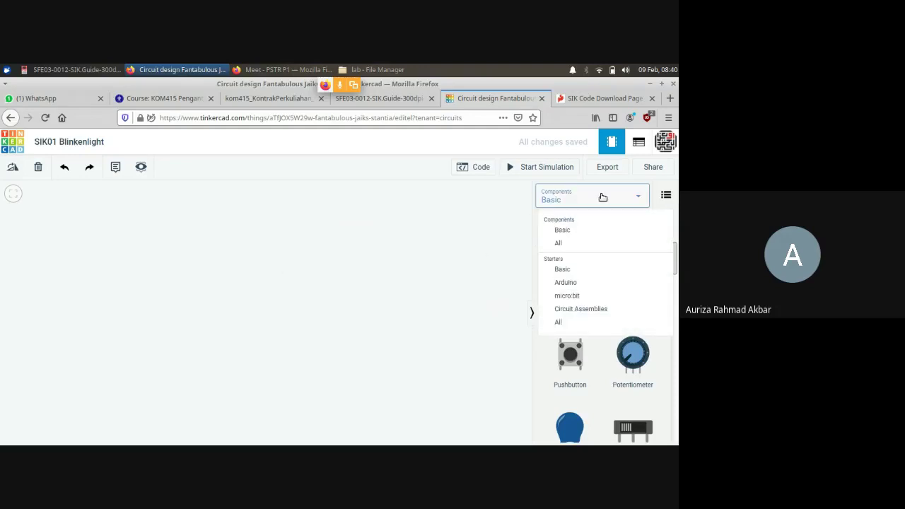
left_click(603, 197)
left_click(603, 197)
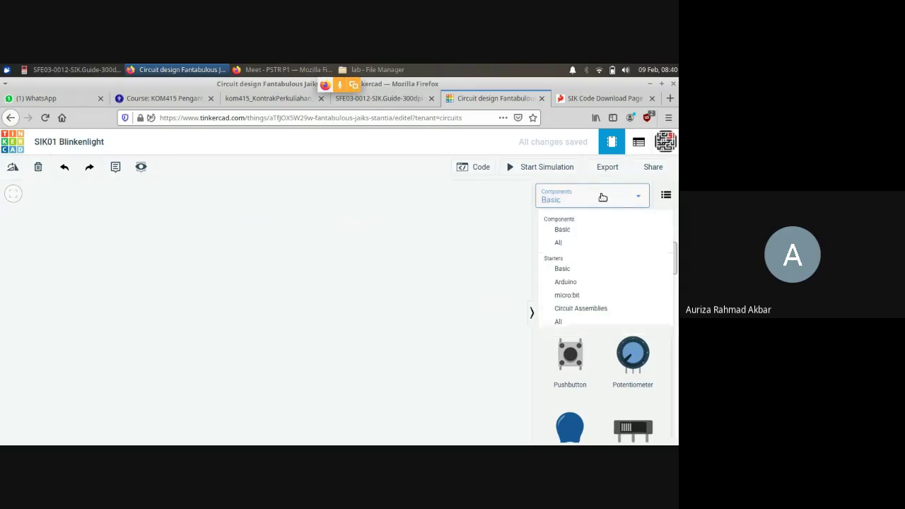
left_click(602, 197)
Place a small breadboard in the upper middle of the empty workplane
left_click_drag(674, 249, 676, 306)
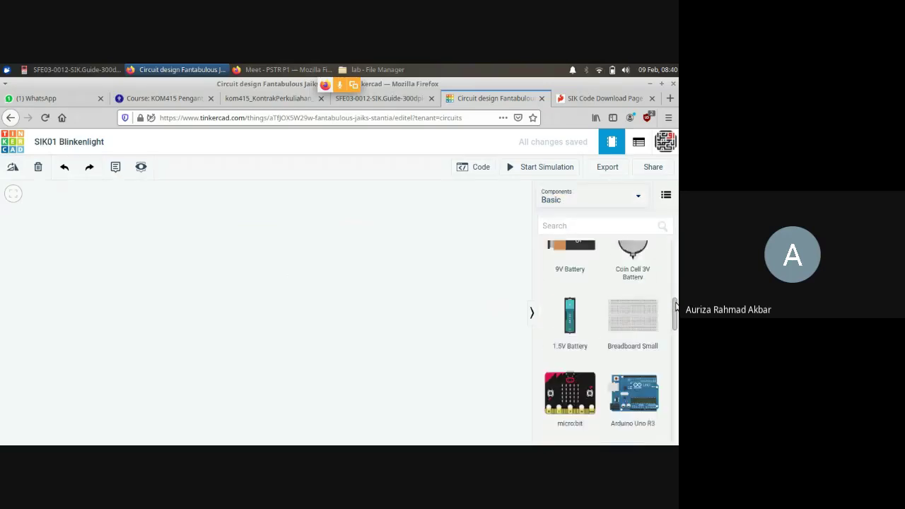
mouse_move(612, 286)
left_click_drag(612, 286, 277, 268)
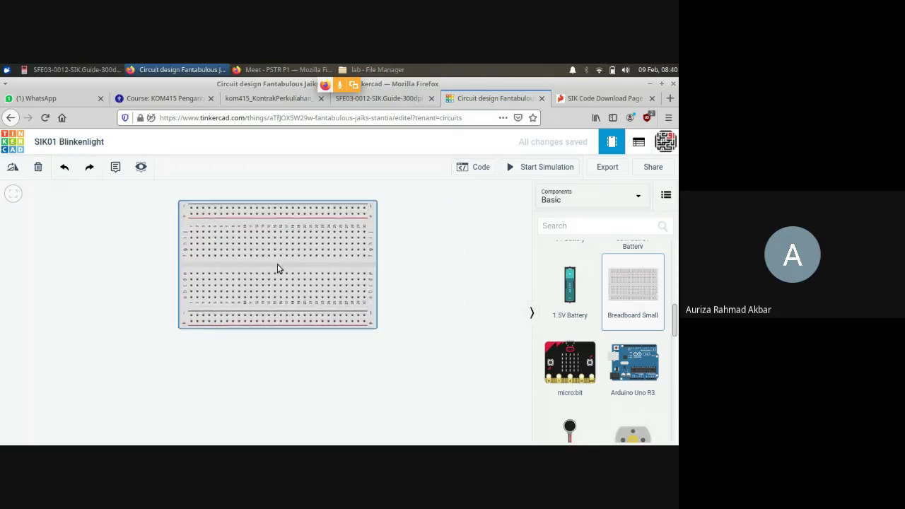
left_click(420, 303)
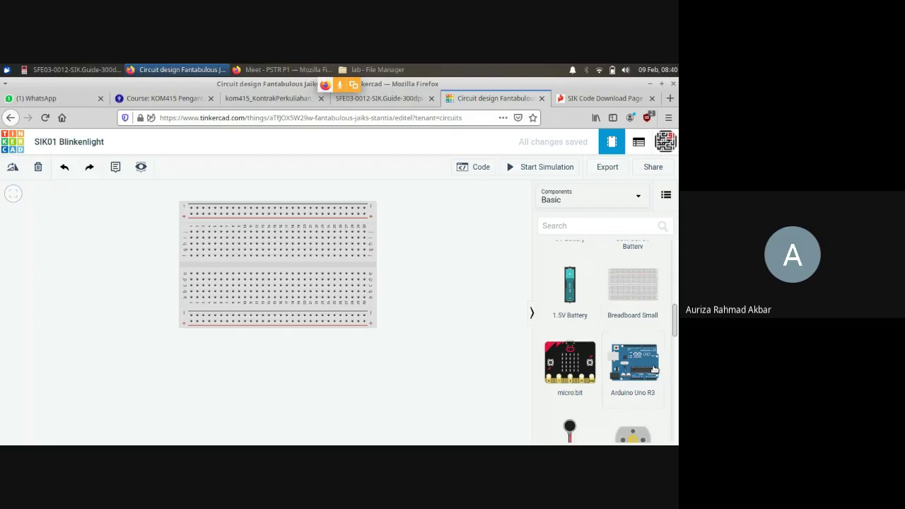
Place an Arduino Uno R3 directly below the breadboard and fit the whole circuit in view
left_click_drag(647, 368, 278, 402)
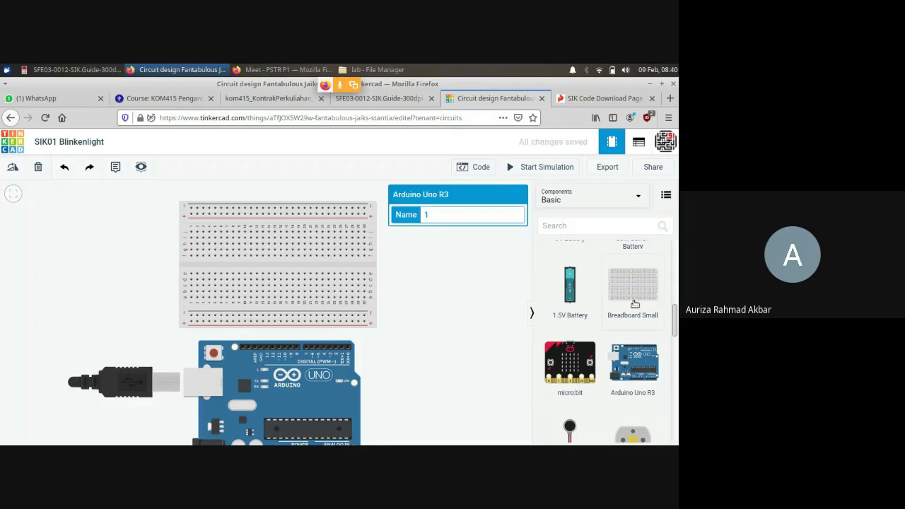
left_click(439, 242)
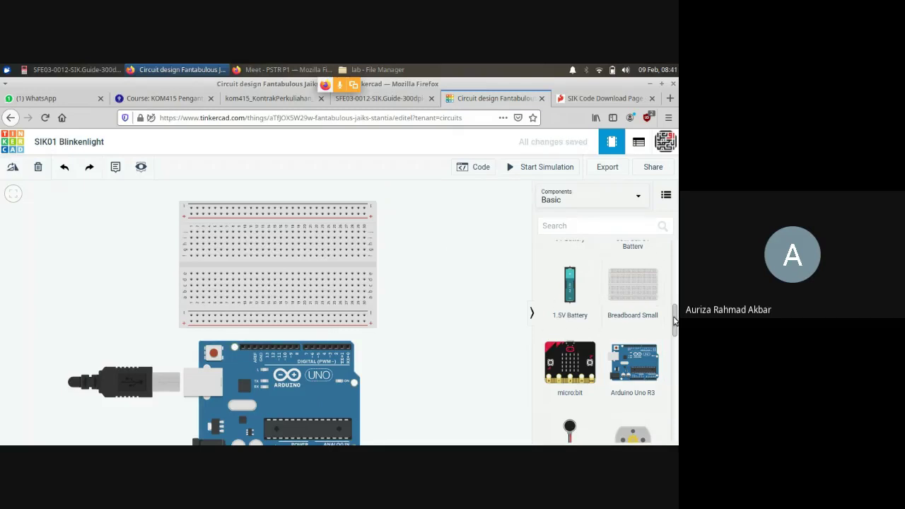
scroll(674, 321, "up", 1)
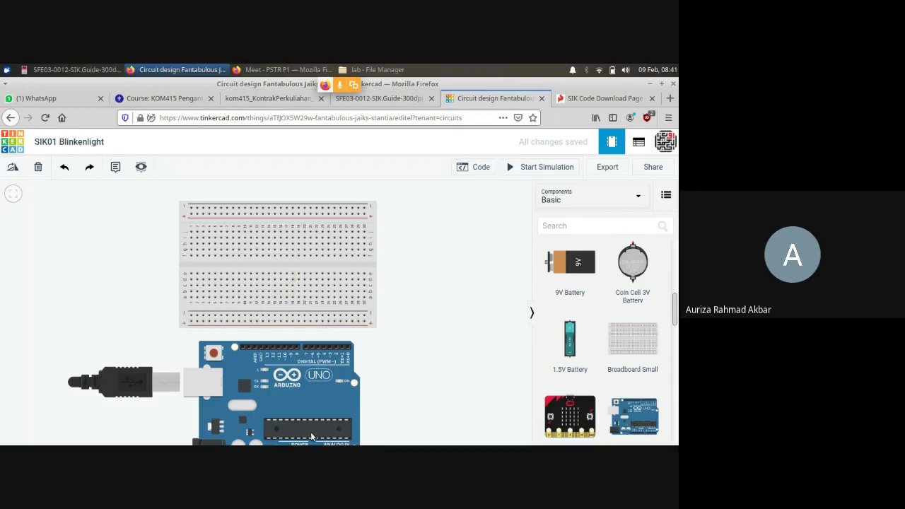
left_click(12, 194)
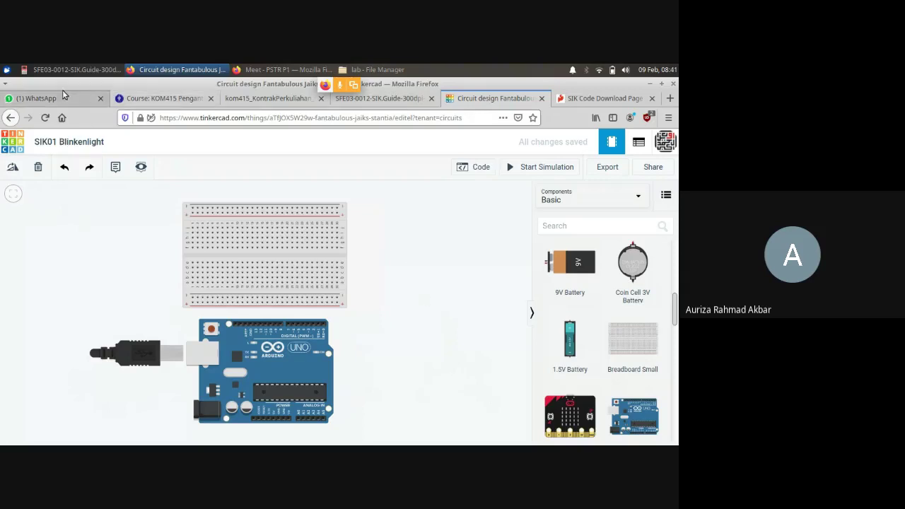
Switch the browser window to fullscreen and refit the circuit to the enlarged workspace
right_click(144, 88)
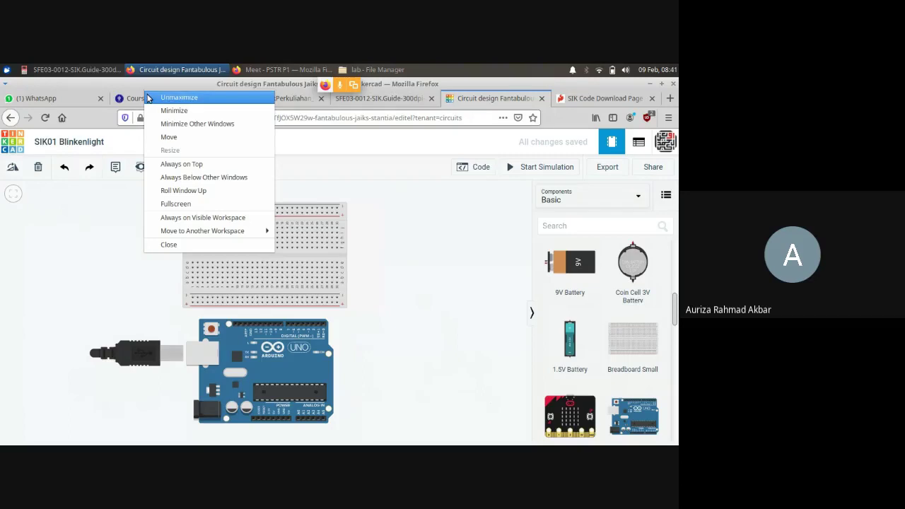
left_click(175, 204)
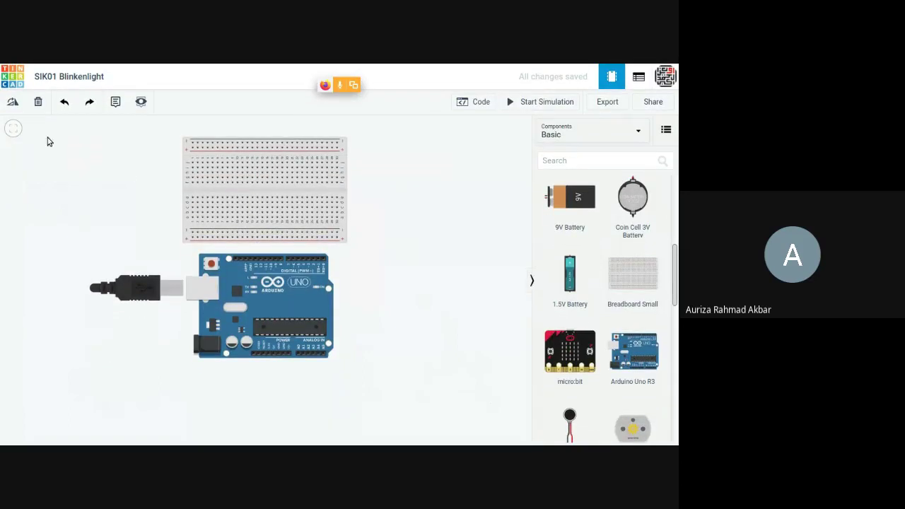
left_click(14, 131)
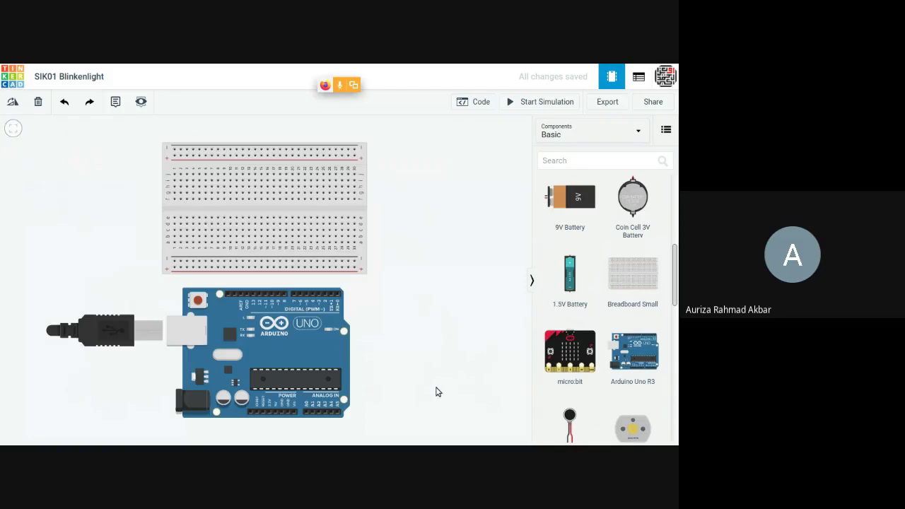
Wire the Arduino's 5V pin straight to the last hole of the breadboard's lower positive rail and color the wire red
left_click(275, 415)
left_click(354, 270)
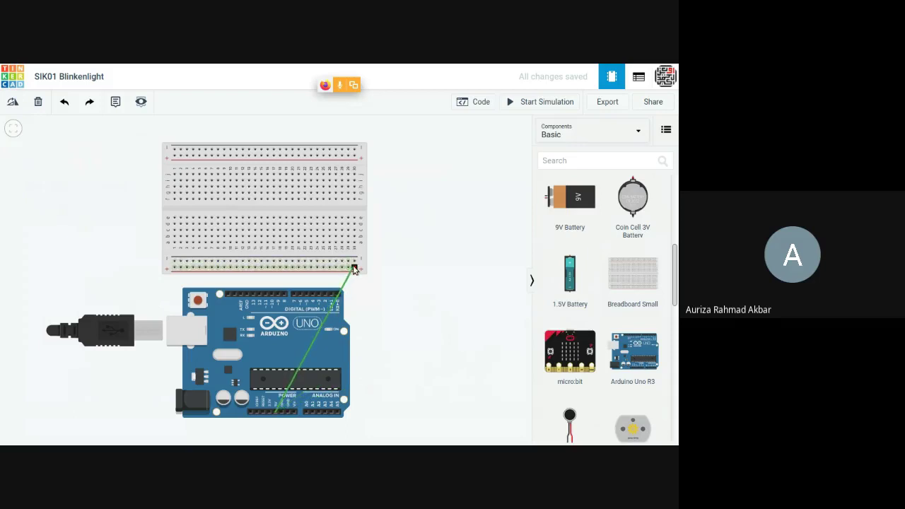
left_click(355, 269)
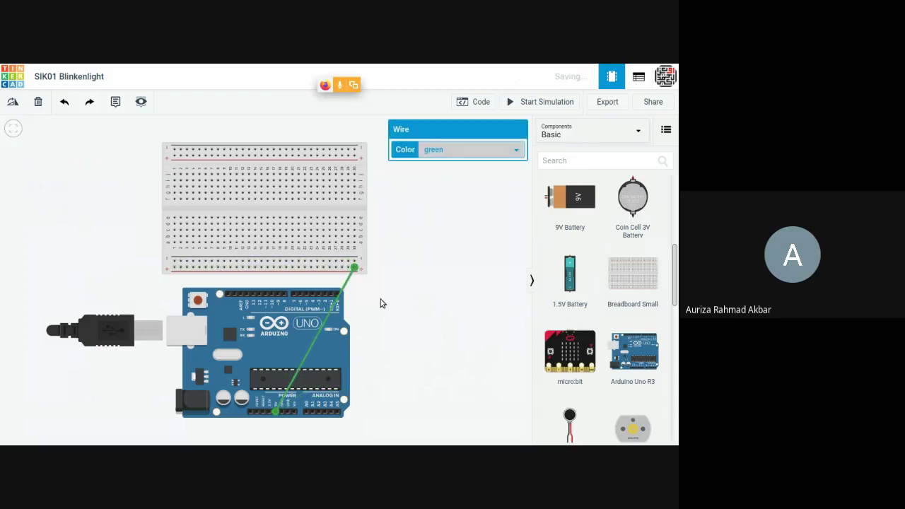
left_click(453, 149)
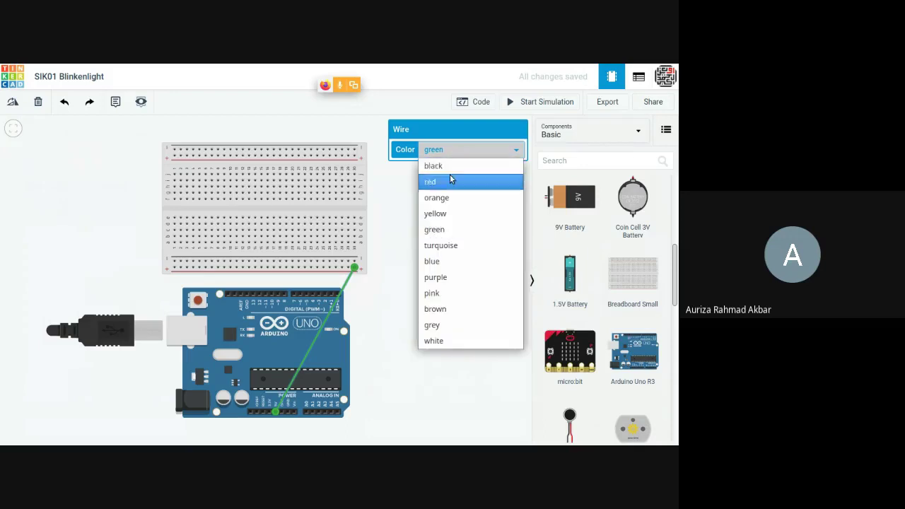
key("Escape")
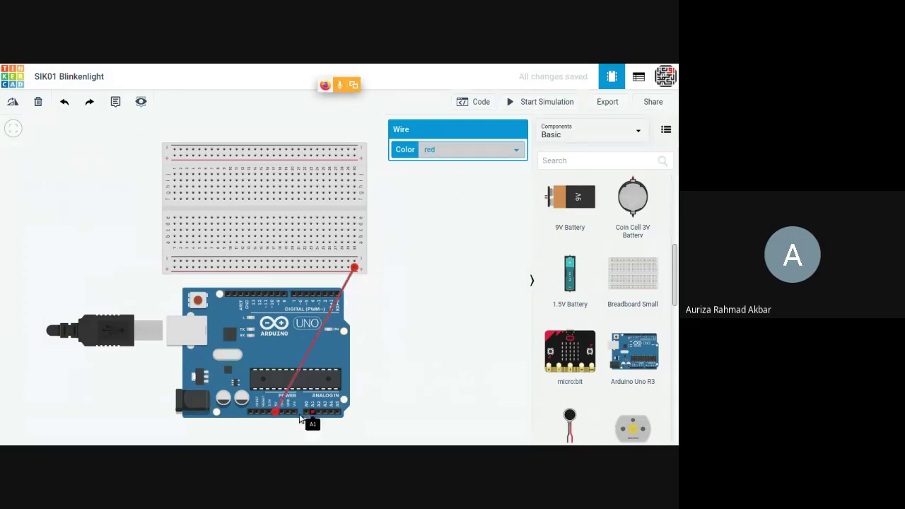
Wire the Arduino's GND pin straight to the last hole of the breadboard's lower negative rail and color the wire black
left_click(281, 413)
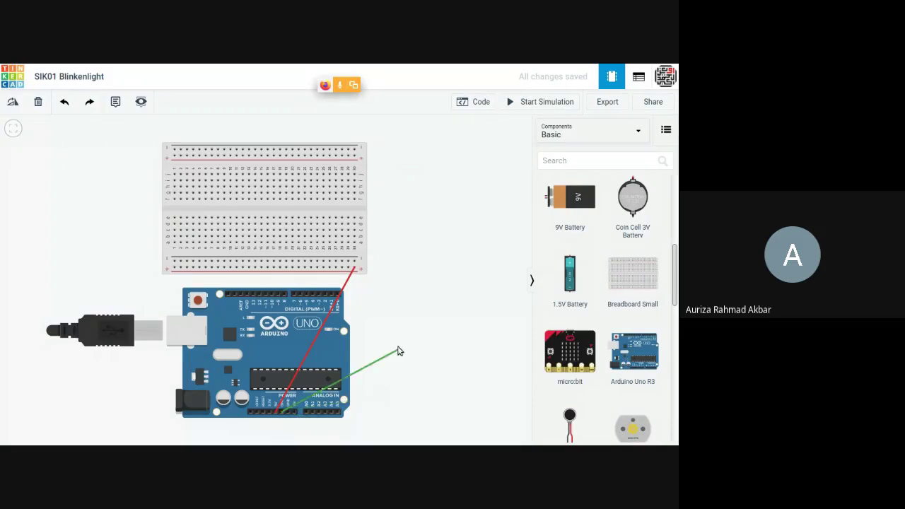
left_click(355, 262)
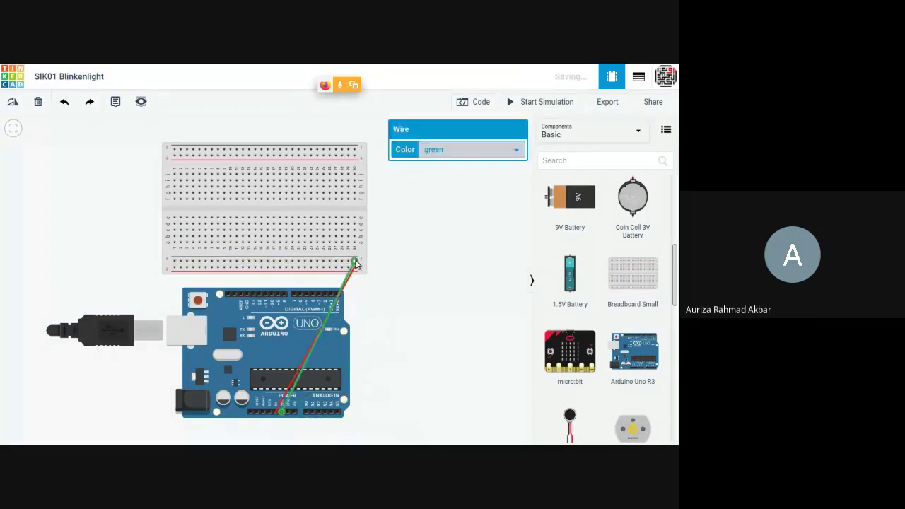
left_click(441, 150)
left_click(446, 165)
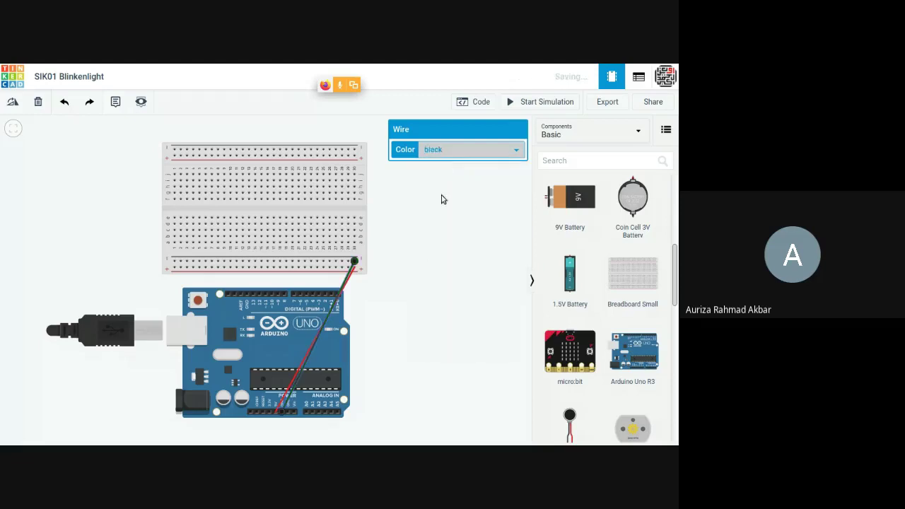
left_click(308, 355)
left_click(383, 381)
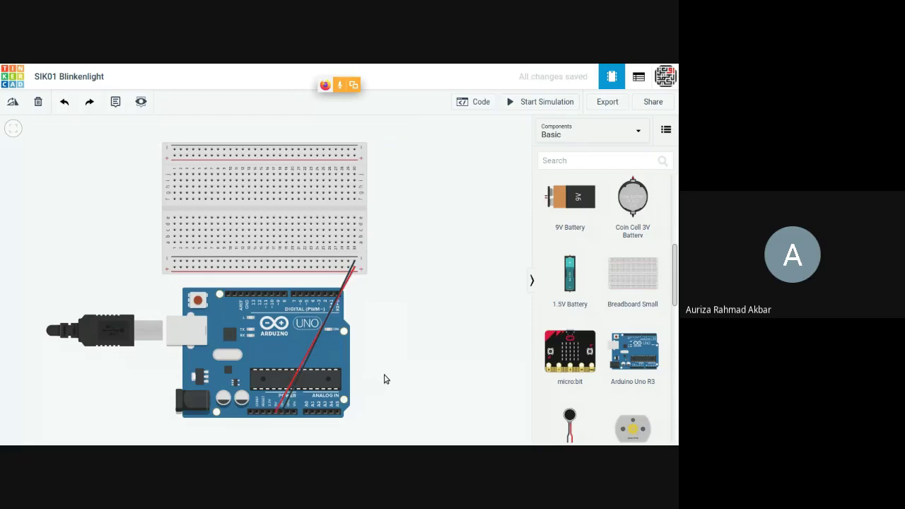
Delete both straight wires between the Arduino's power pins and the breadboard
left_click(351, 277)
key("Delete")
left_click(348, 278)
key("Delete")
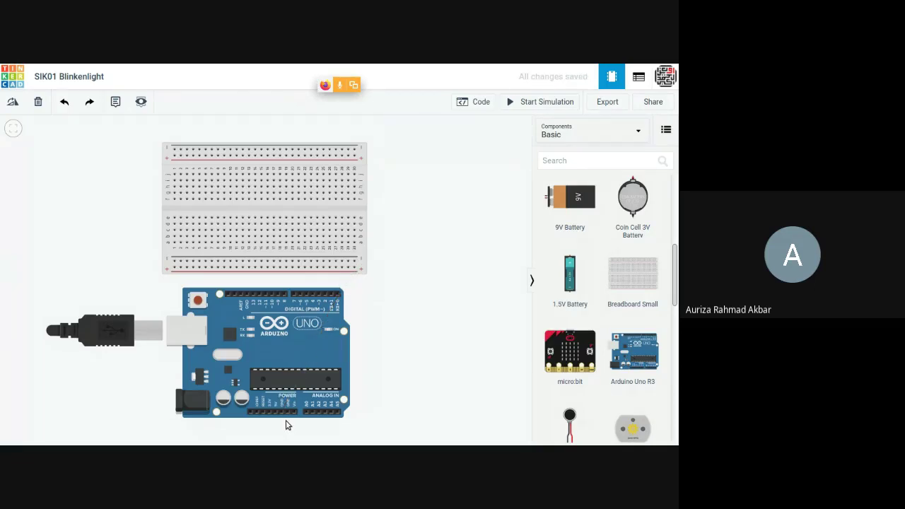
Route a red wire from the 5V pin around the Arduino's outside edge to the last hole of the lower positive rail
left_click(276, 413)
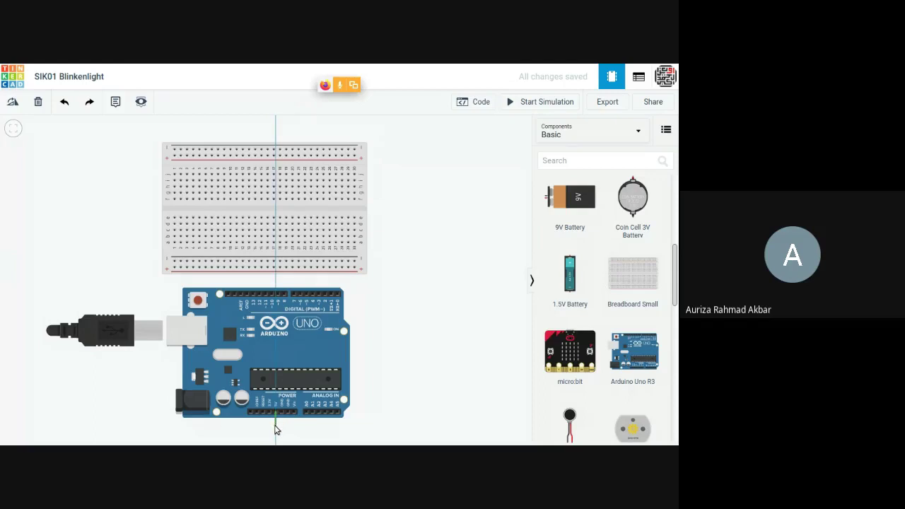
left_click(277, 428)
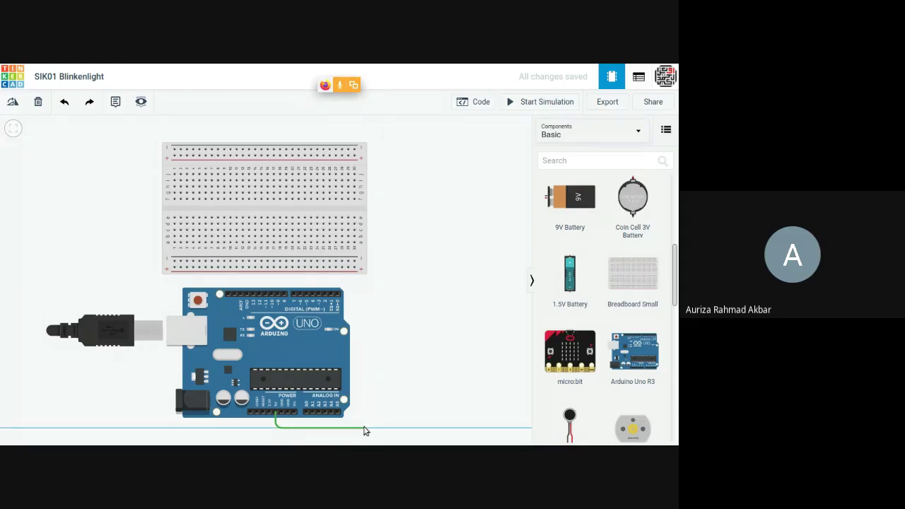
left_click(365, 427)
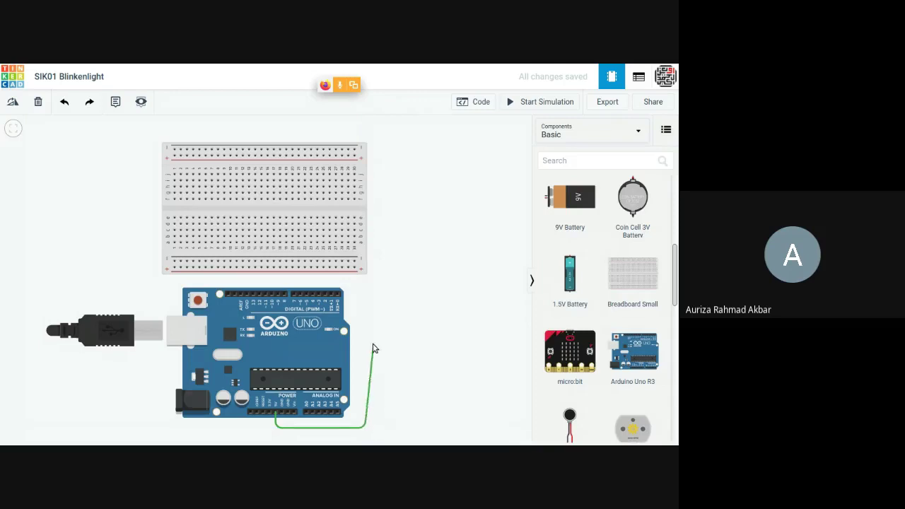
left_click(355, 267)
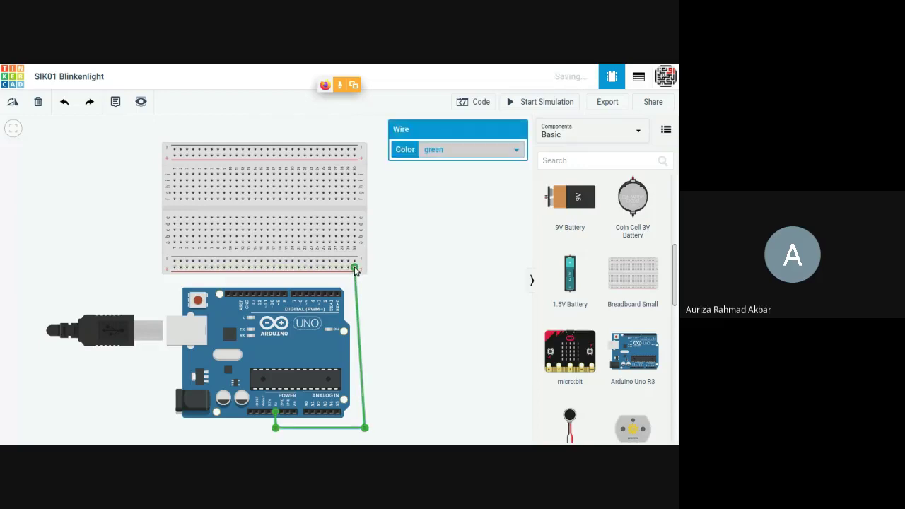
left_click(438, 148)
left_click(430, 181)
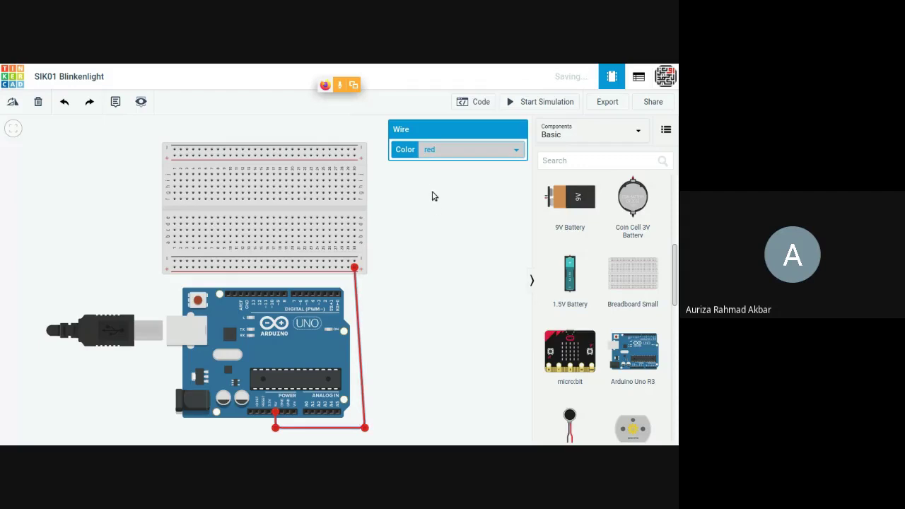
left_click(315, 432)
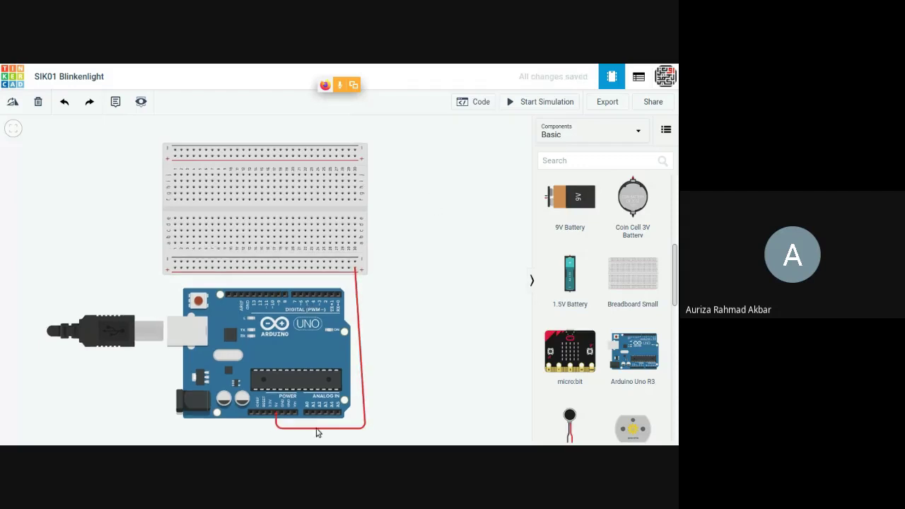
Route a black wire from the GND pin outside the red wire to the last hole of the lower negative rail
left_click(281, 412)
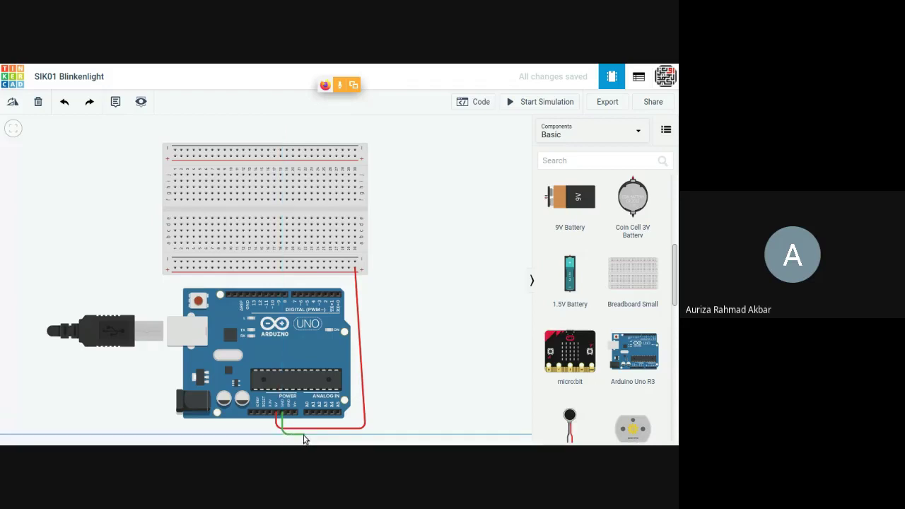
left_click(367, 433)
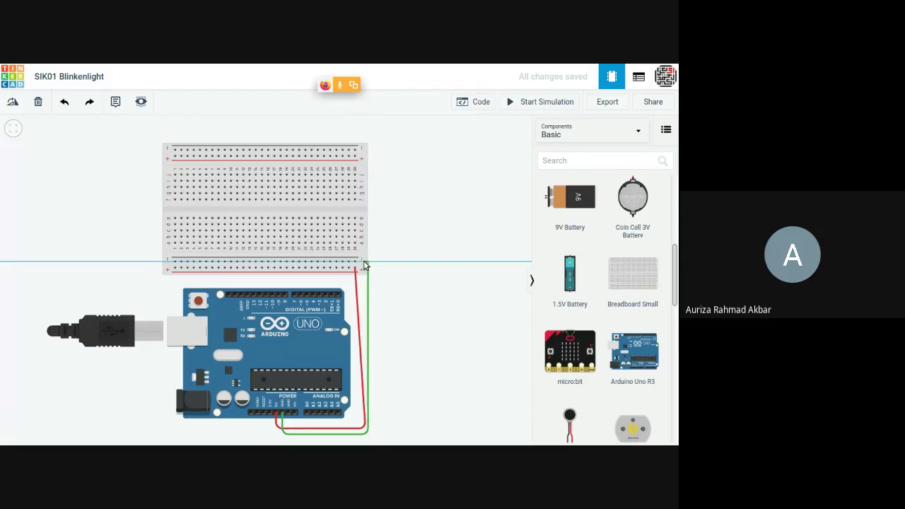
left_click(355, 263)
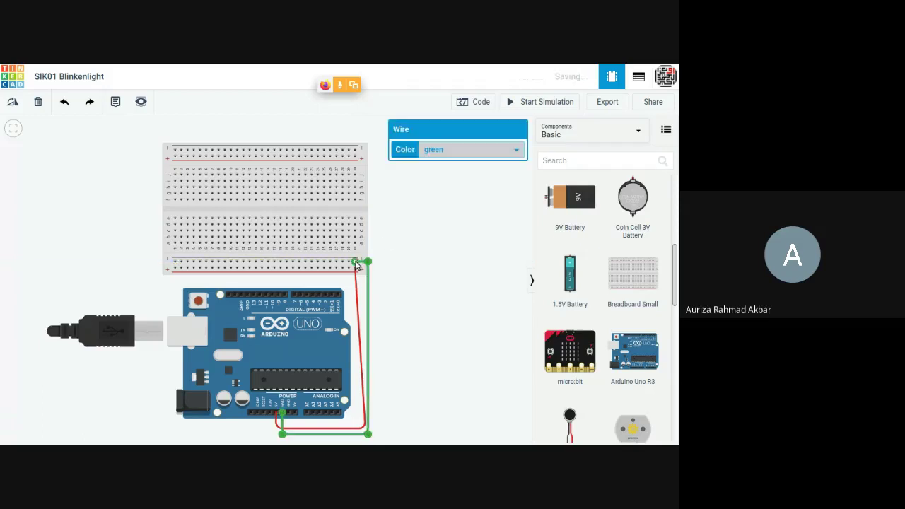
left_click(458, 150)
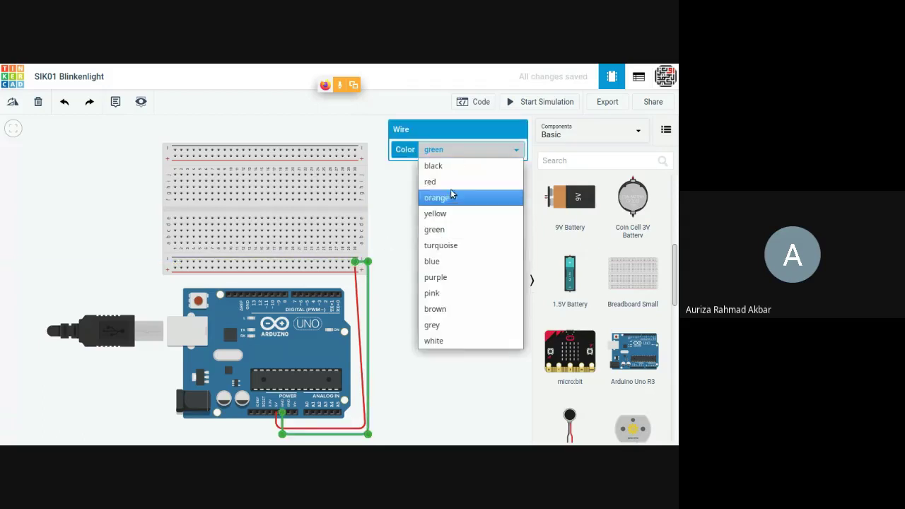
left_click(453, 167)
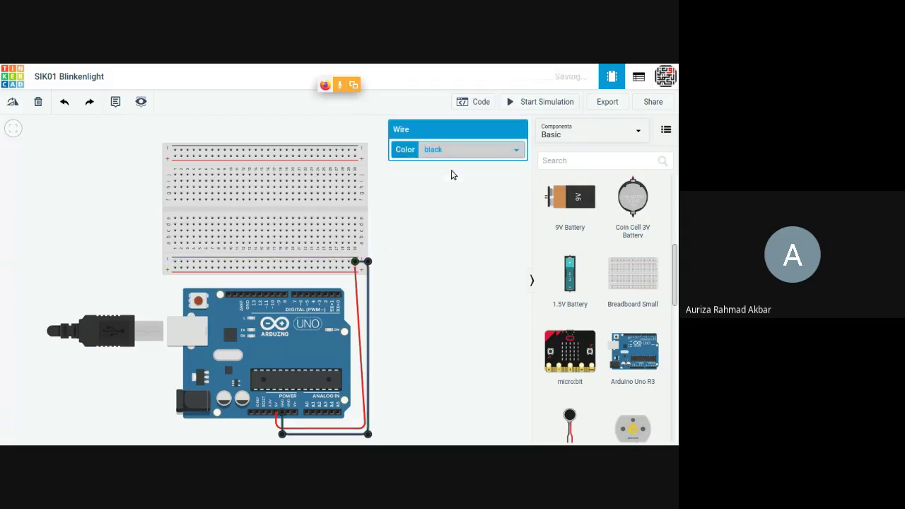
Move the red wire's outer corner in line with its breadboard hole so the long segment runs vertically
left_click(360, 357)
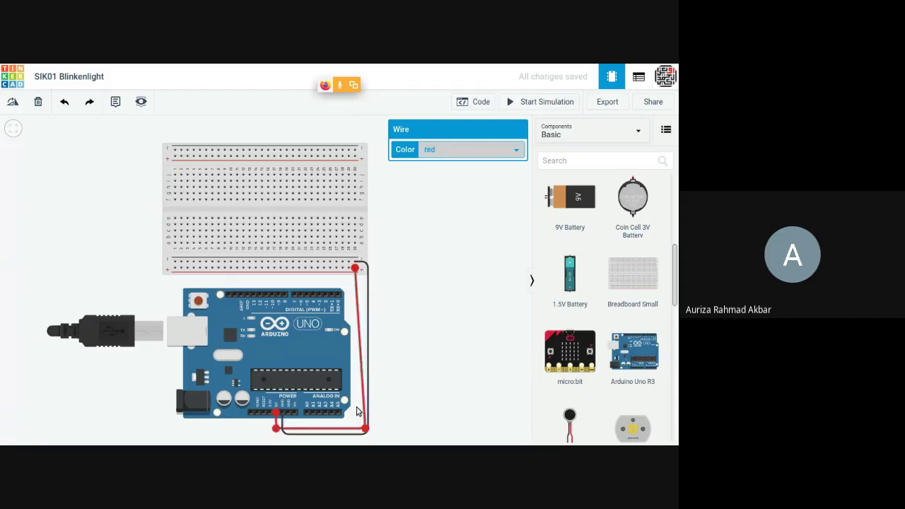
left_click_drag(365, 430, 355, 431)
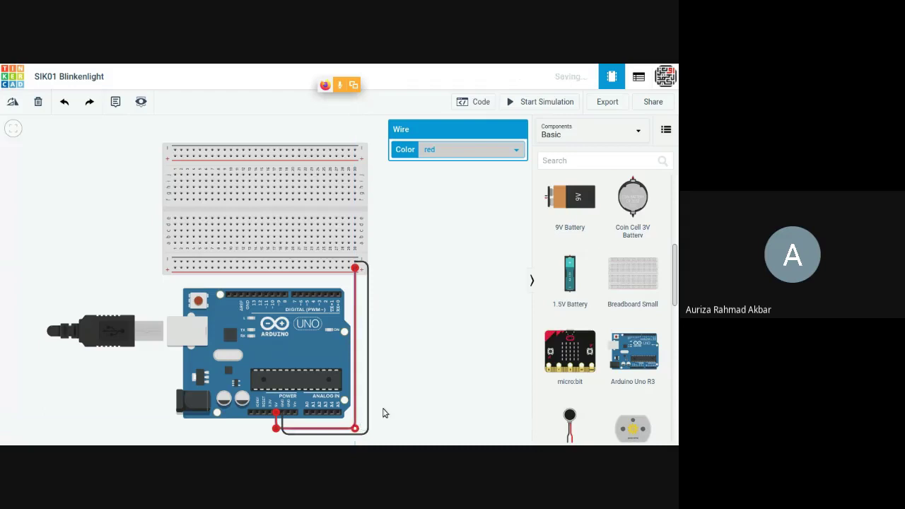
left_click(394, 405)
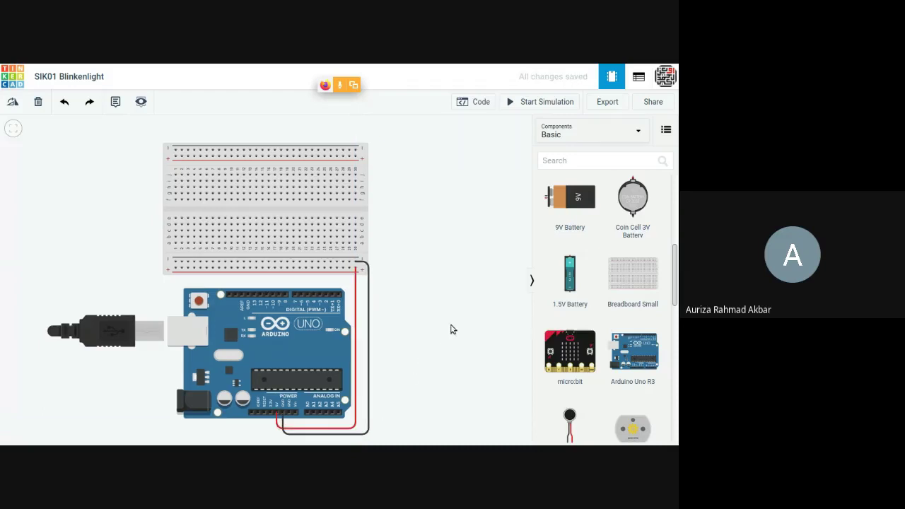
Find the LED component by searching "led" and place a red LED with its legs in row e, columns 6 and 7
left_click(579, 158)
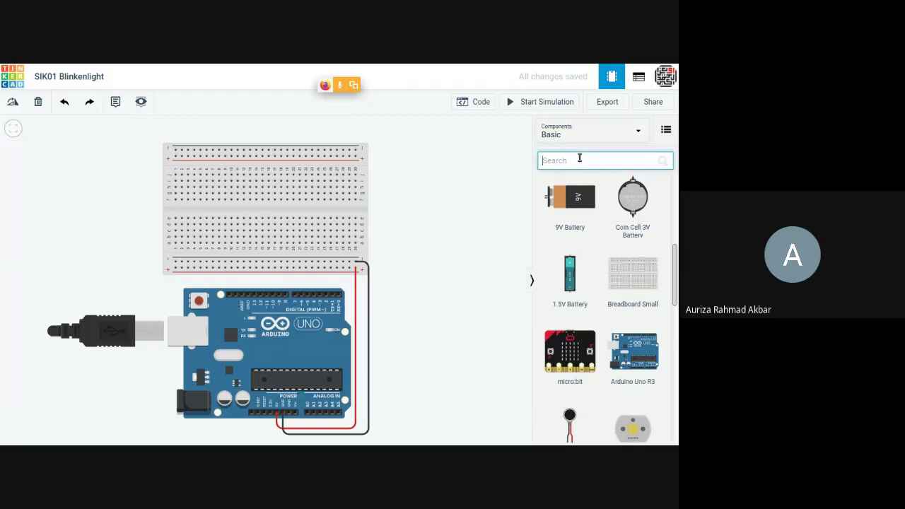
type("led")
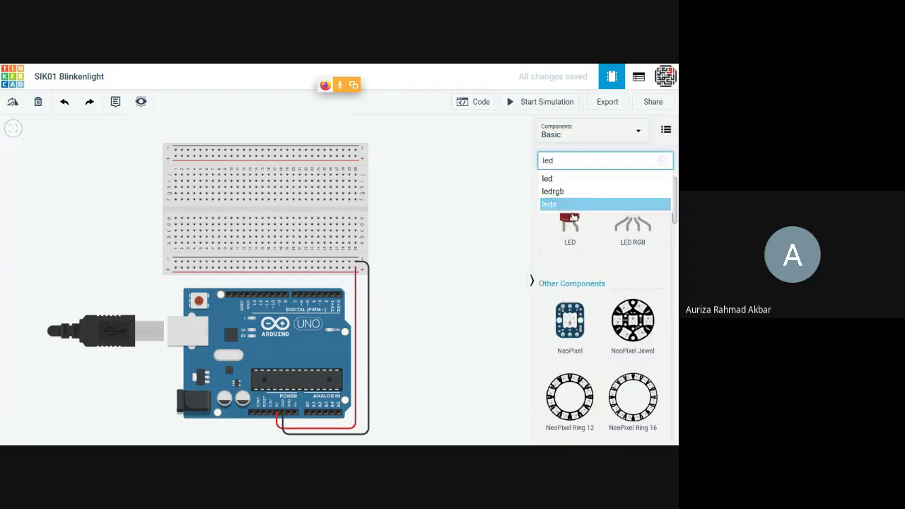
left_click(462, 240)
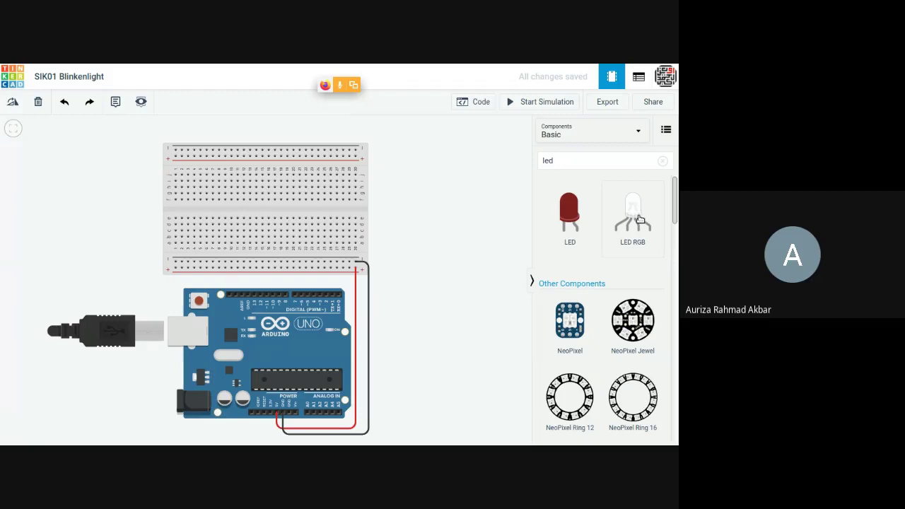
left_click_drag(578, 212, 192, 228)
left_click(448, 234)
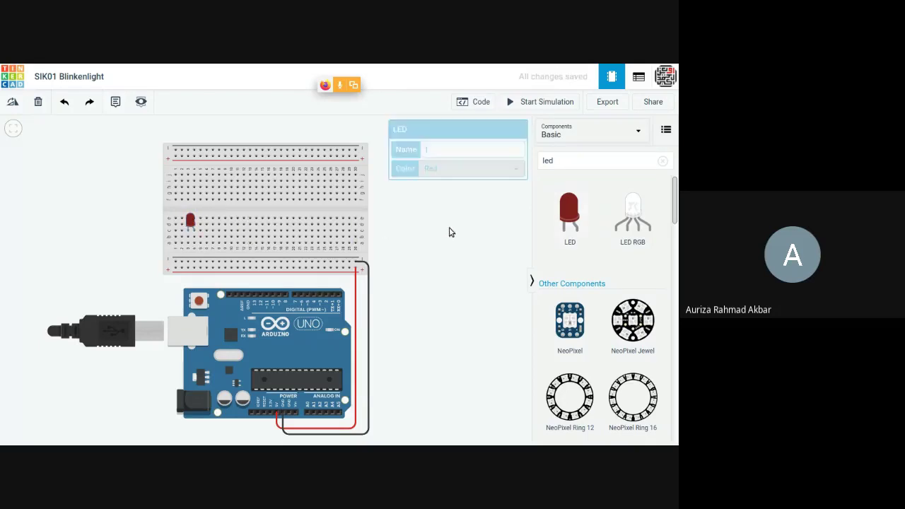
left_click_drag(191, 221, 335, 223)
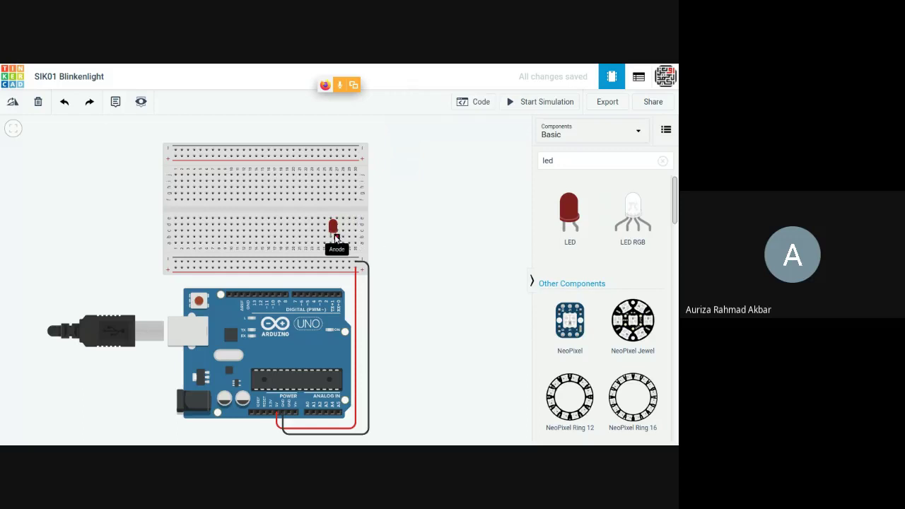
left_click_drag(335, 238, 210, 205)
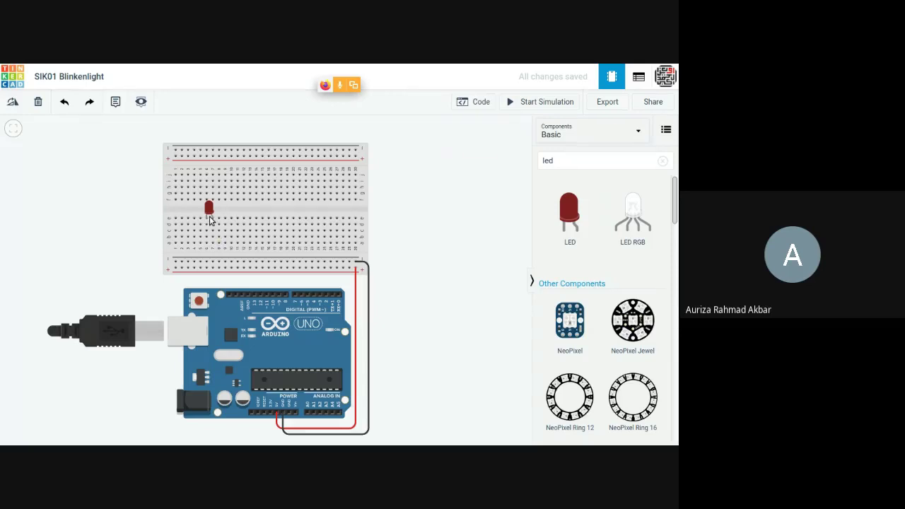
Find the resistor by searching "resist" and place it vertically from breadboard column 6 to the lower negative rail
double_click(588, 161)
type("resister")
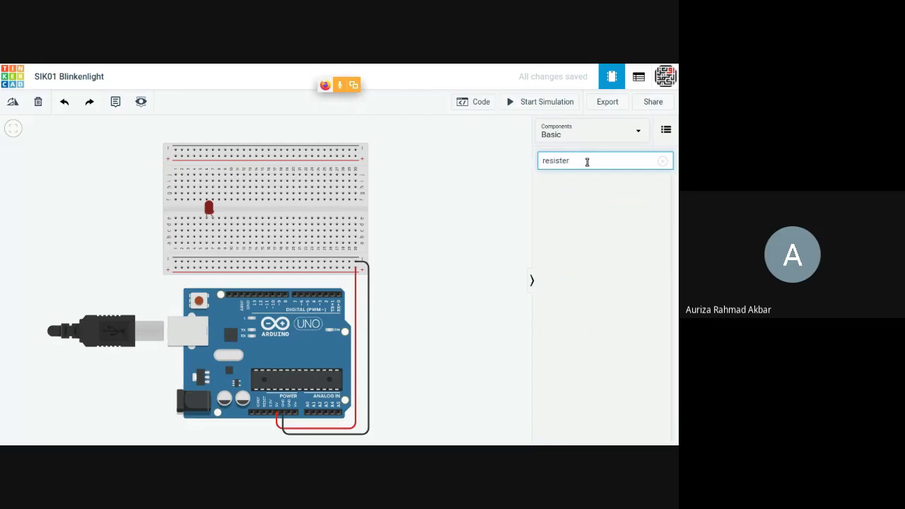
key("BackSpace")
key("BackSpace")
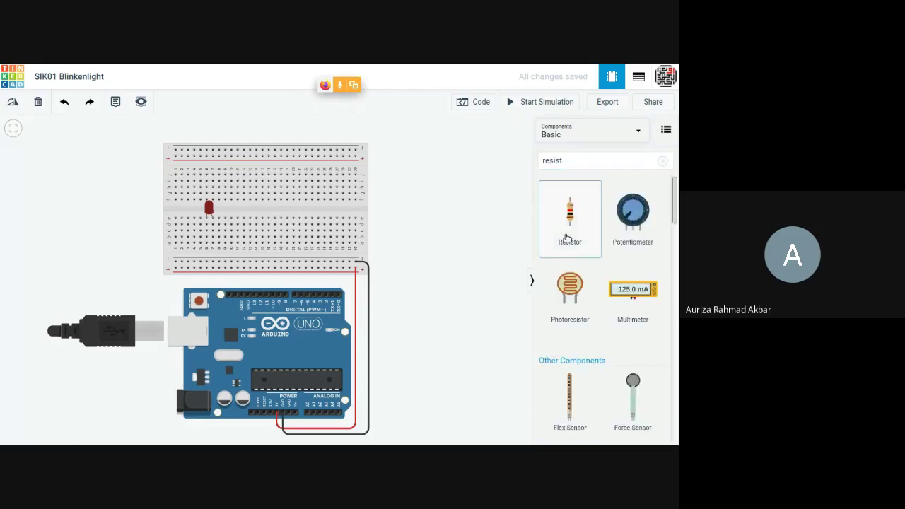
left_click_drag(567, 228, 206, 251)
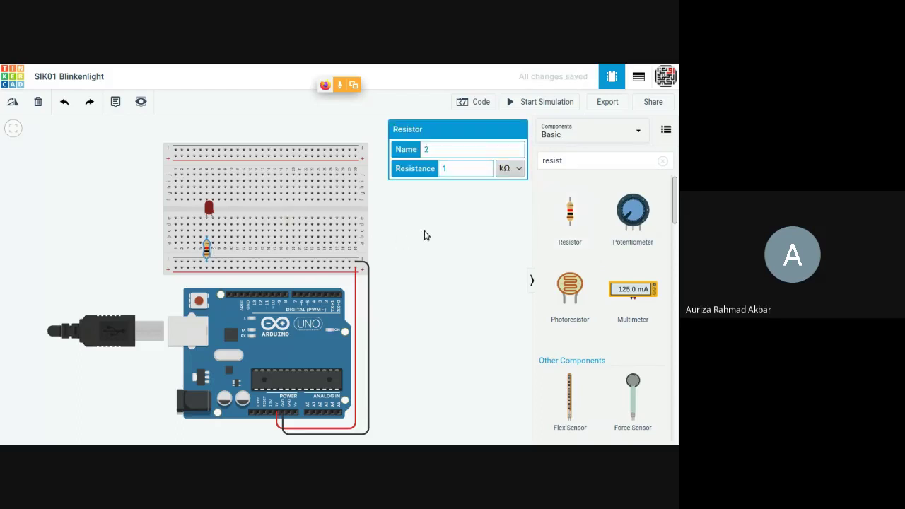
Set the resistor's resistance to 330 Ω
double_click(468, 170)
type("330")
left_click(510, 168)
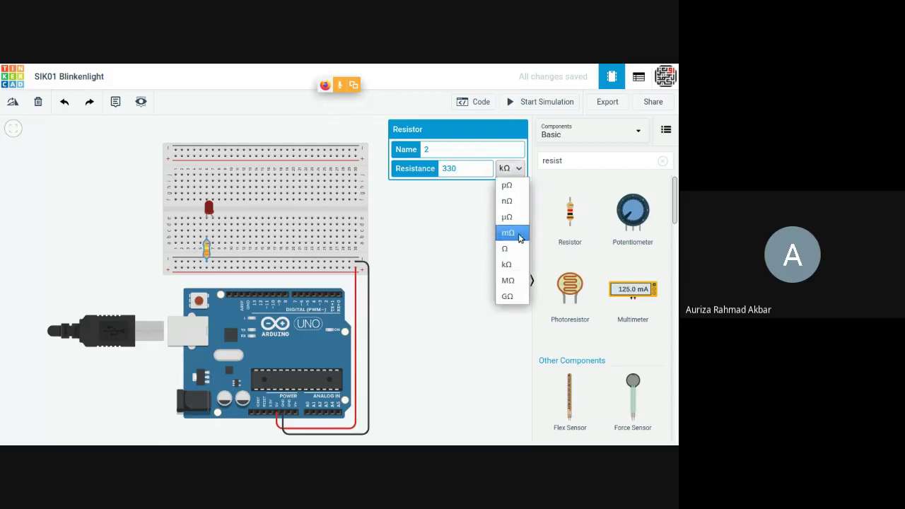
left_click(508, 248)
left_click(495, 253)
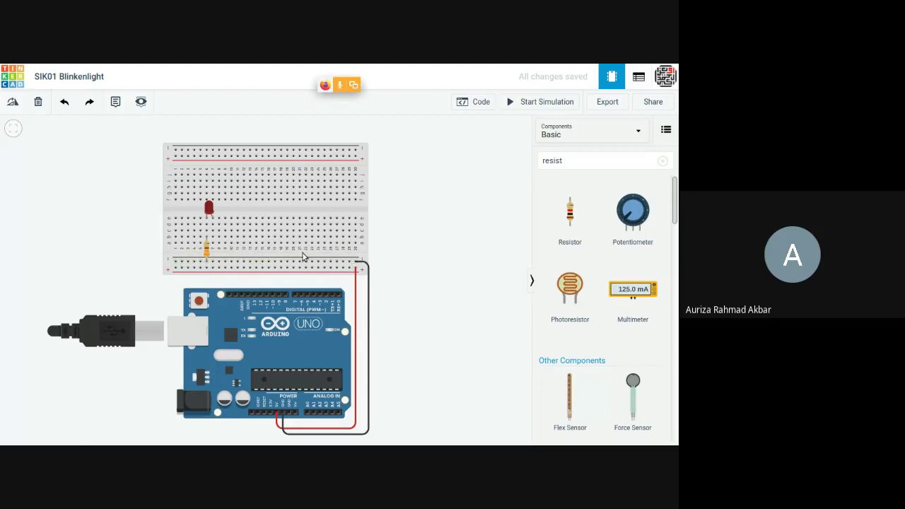
left_click(206, 249)
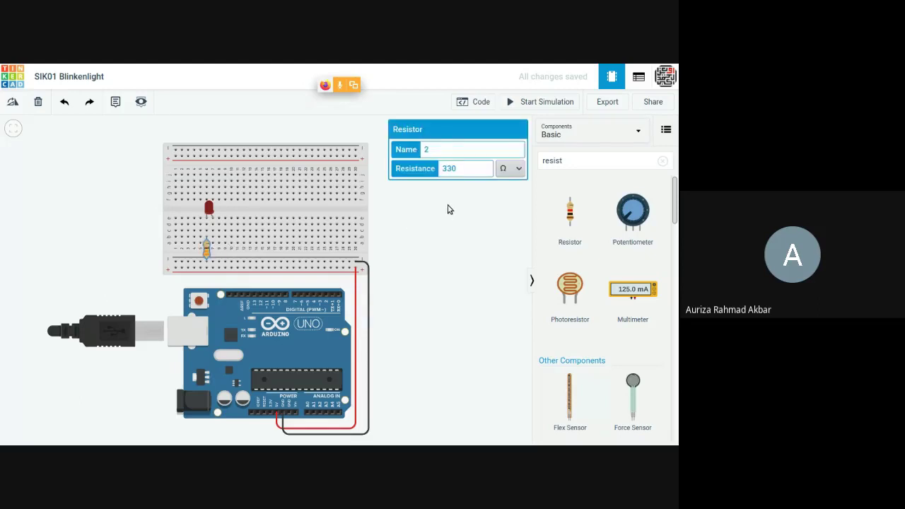
left_click(461, 261)
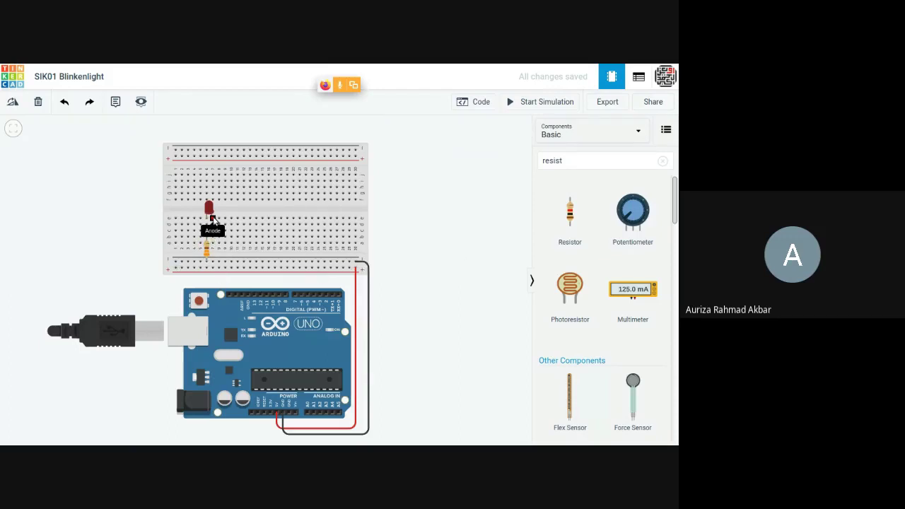
Connect Arduino digital pin 13 with a straight wire to row d, column 7, below the LED's anode
left_click(254, 295)
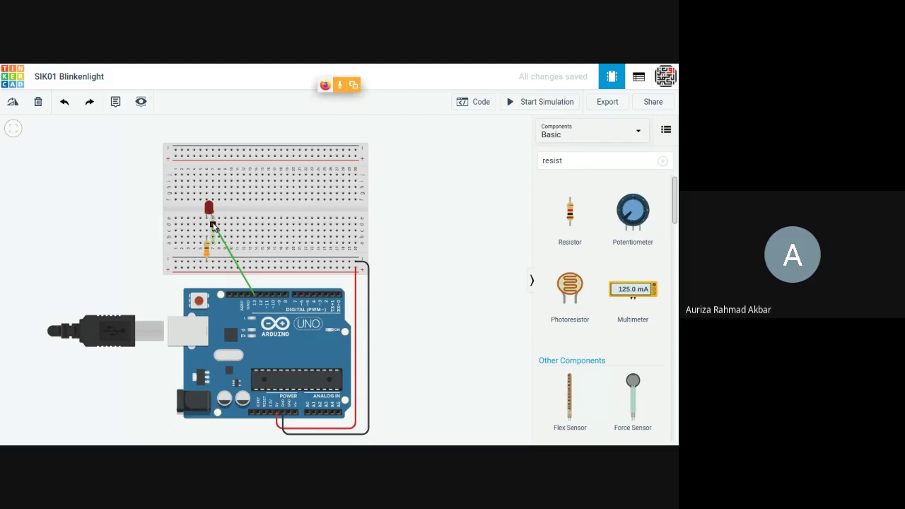
left_click(212, 225)
left_click(402, 235)
Switch to the SIK guide document to consult the pages from the breadboard diagram onward, and return to the circuit design
key("alt+Tab")
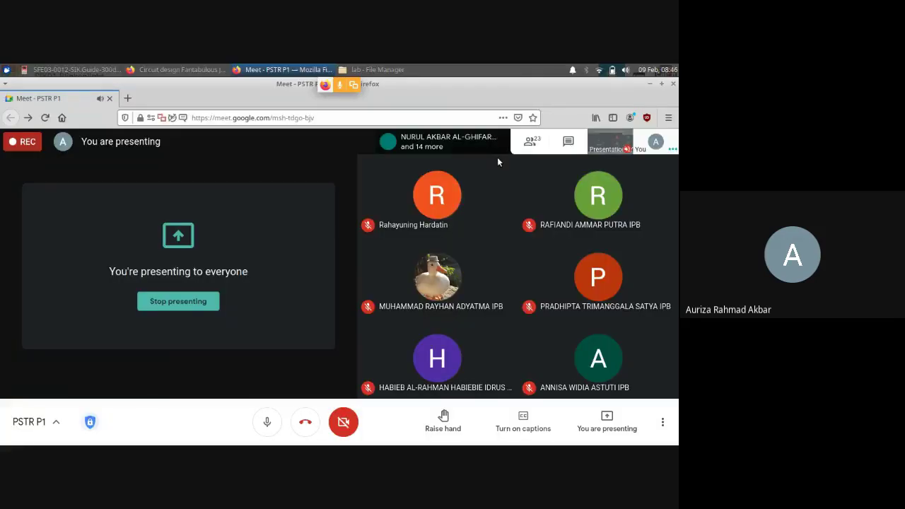
key("alt+Tab")
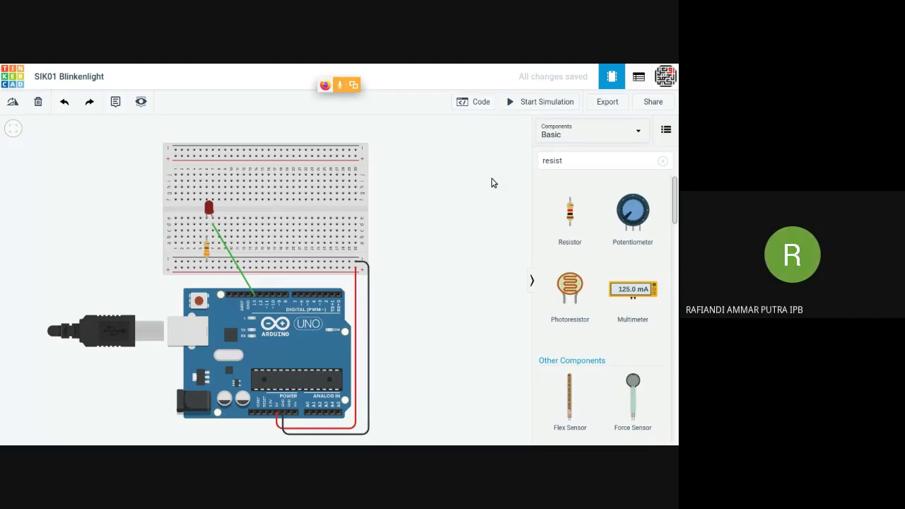
key("alt+Tab")
key("alt+Tab")
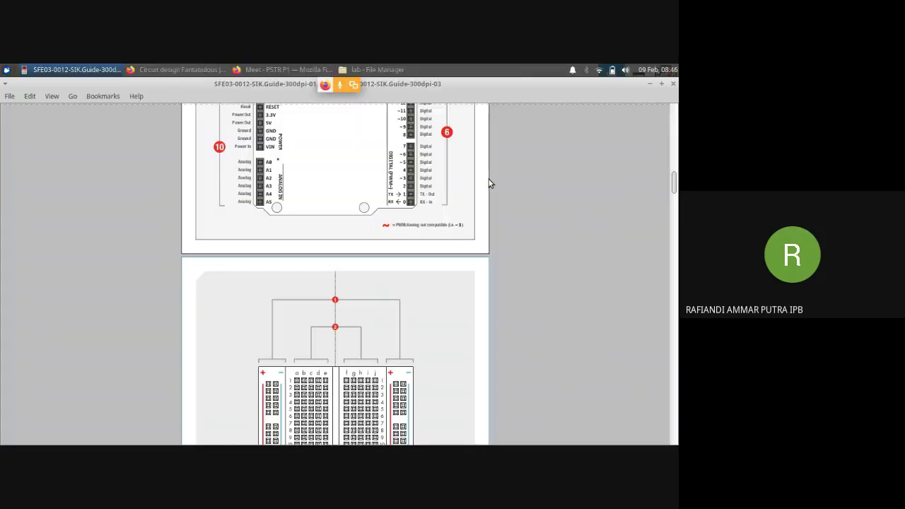
scroll(489, 183, "down", 6)
key("alt+Tab")
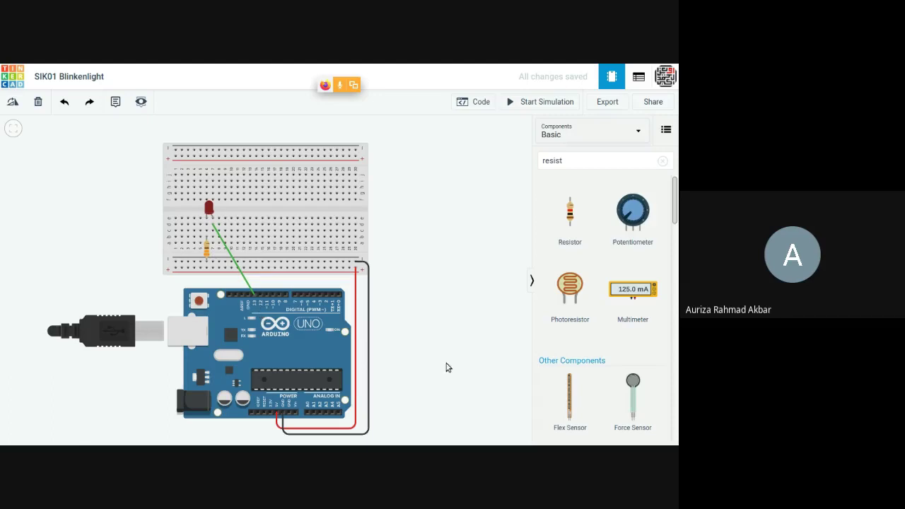
Open the Arduino's code editor and change it from Blocks to Text mode
left_click(478, 106)
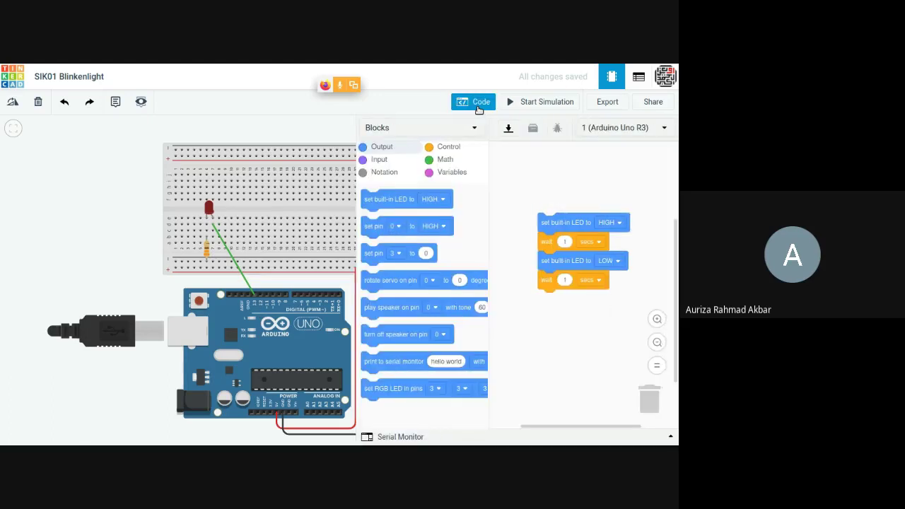
left_click(427, 128)
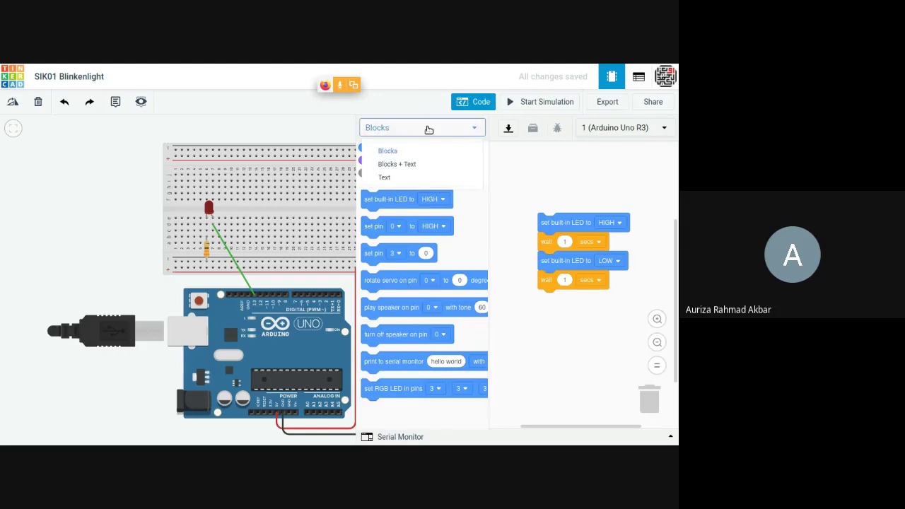
left_click(397, 176)
left_click(367, 179)
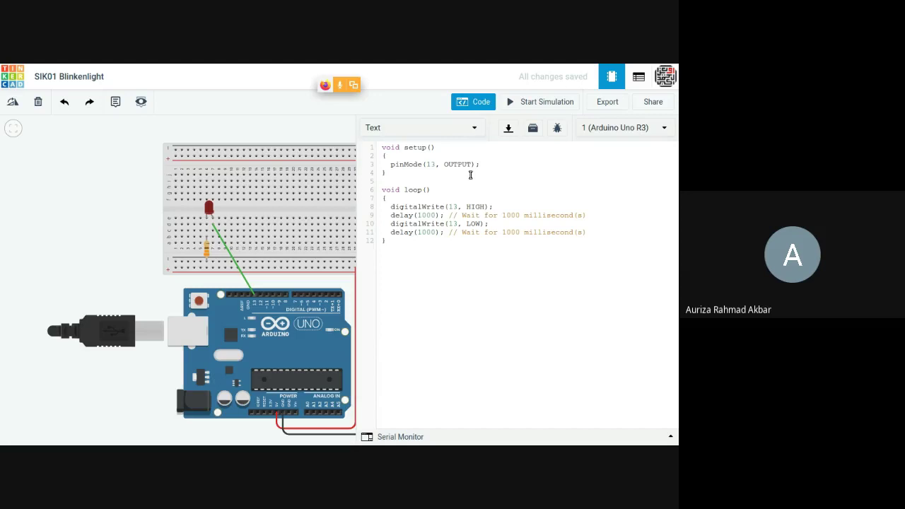
Review the sketch's setup and loop functions with the pin 13 HIGH and LOW writes, and start the simulation
double_click(415, 148)
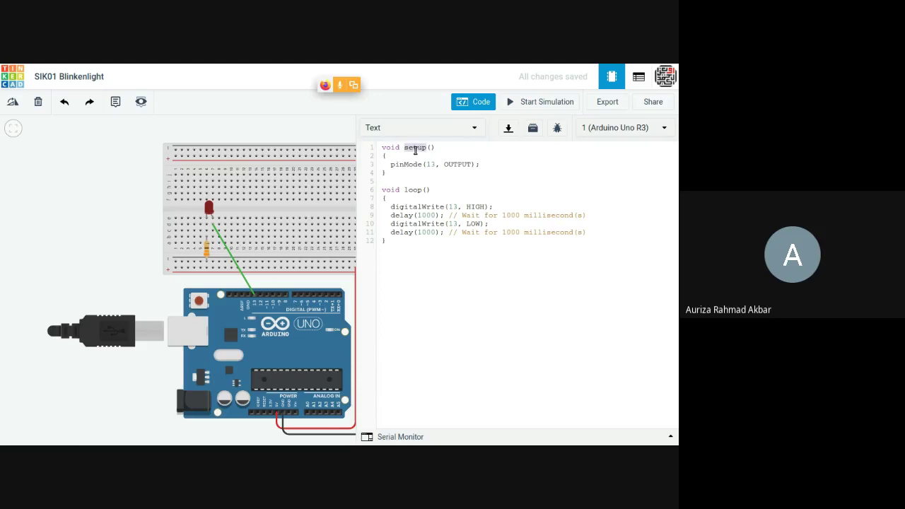
double_click(410, 190)
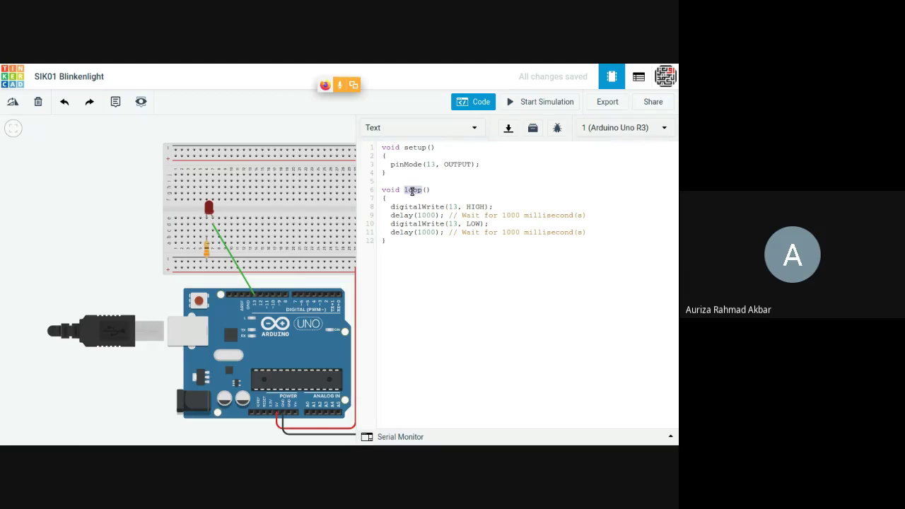
left_click(434, 191)
double_click(470, 208)
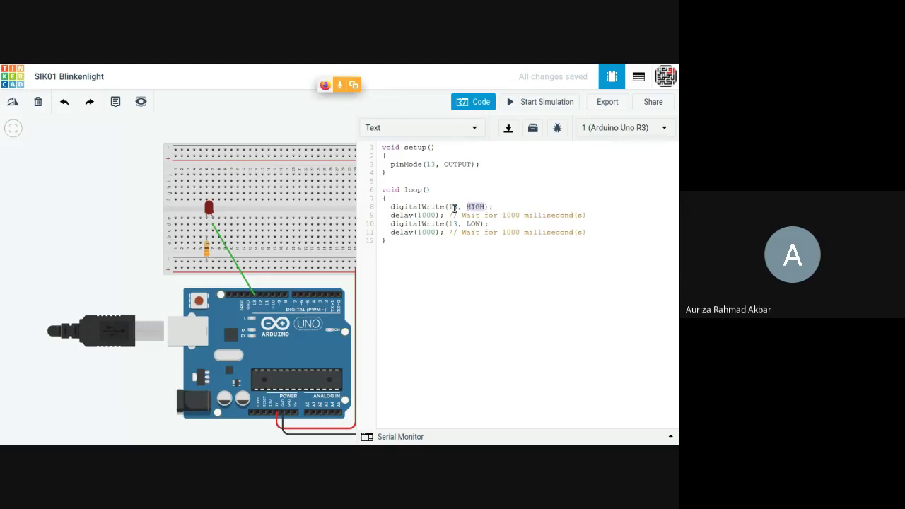
double_click(408, 224)
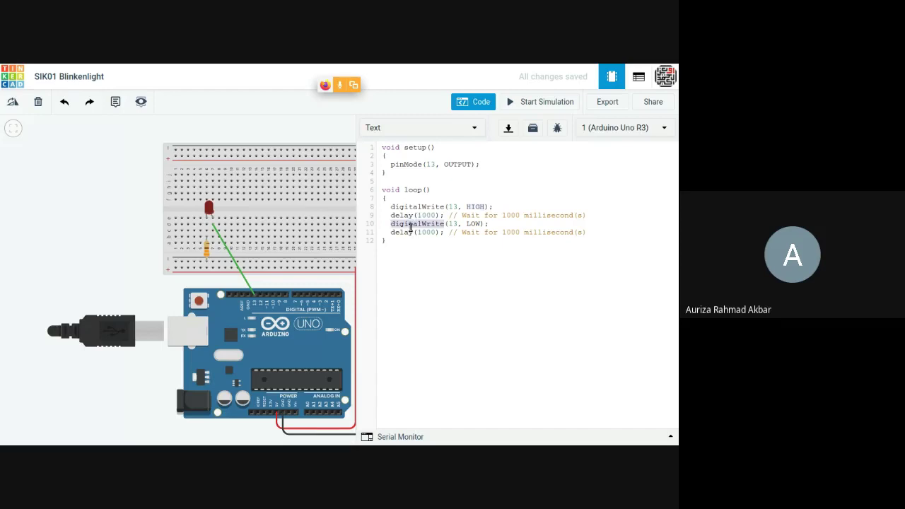
left_click_drag(447, 226, 456, 226)
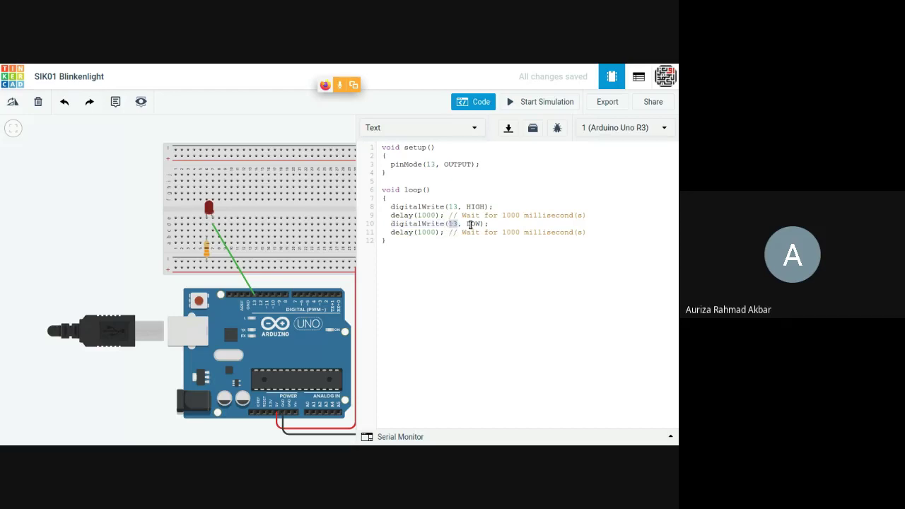
left_click(425, 235)
left_click(528, 102)
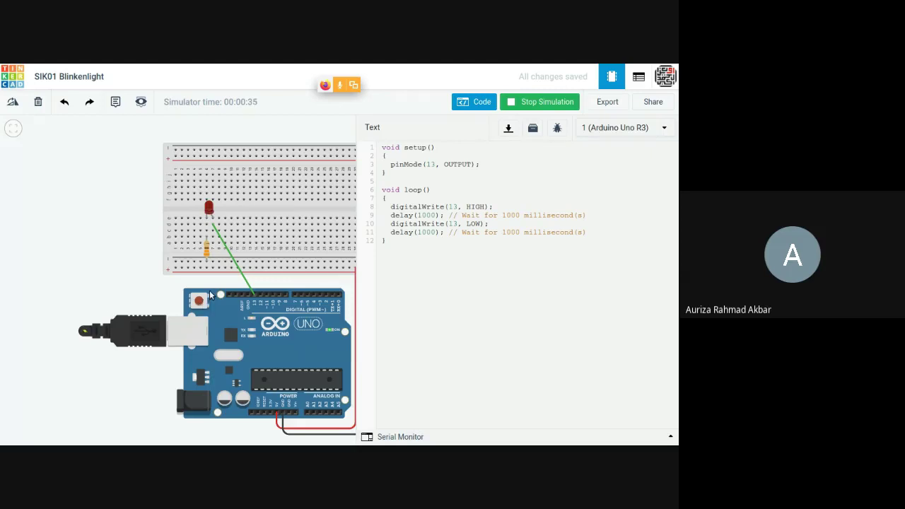
Switch to the SIK guide PDF and examine Circuit 1's wiring diagram, component table and first-sketch page on pages 22 to 24
key("ctrl+Tab")
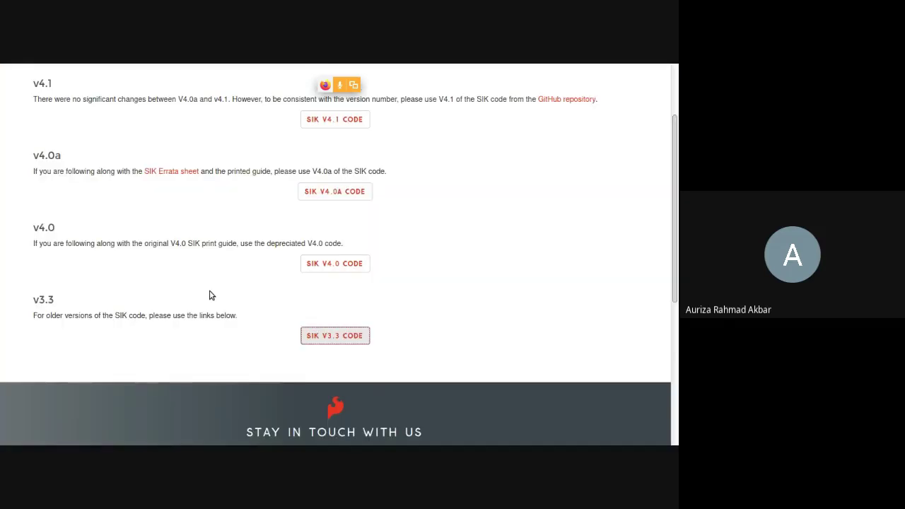
key("ctrl+shift+Tab")
key("ctrl+shift+Tab")
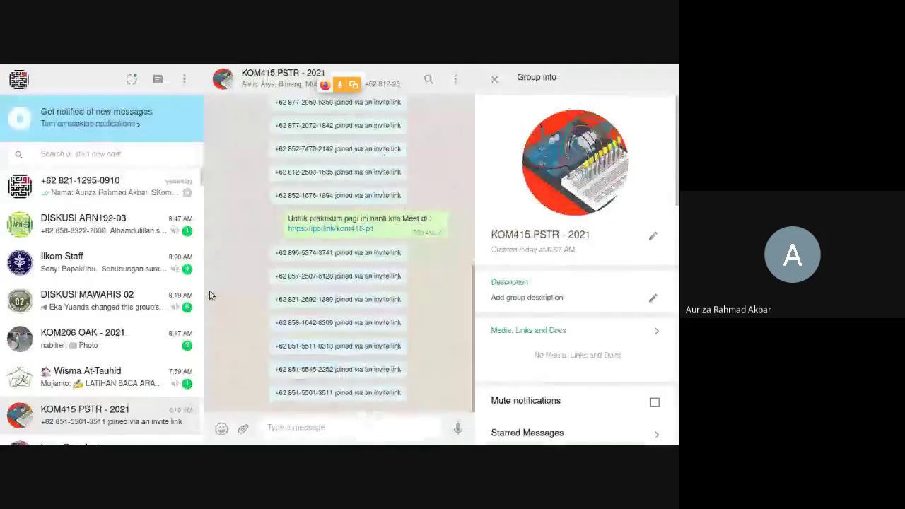
key("ctrl+shift+Tab")
key("ctrl+shift+Tab")
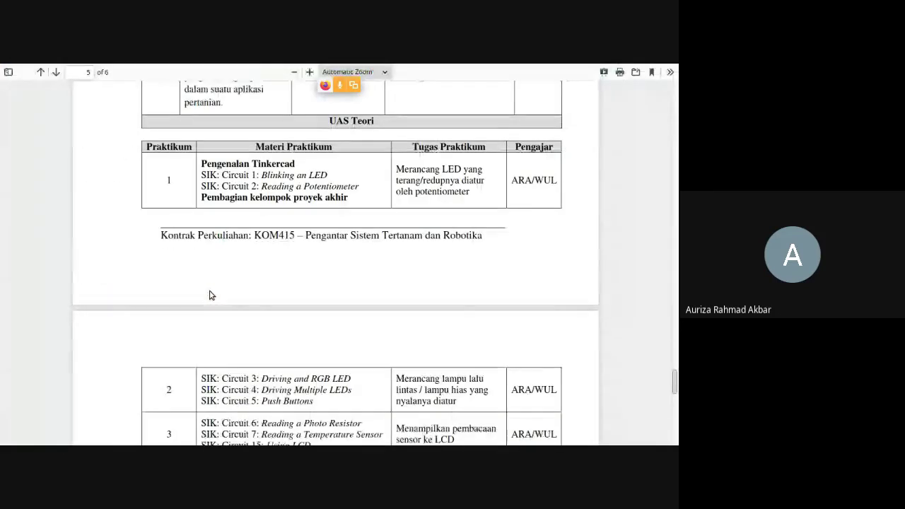
key("ctrl+shift+Tab")
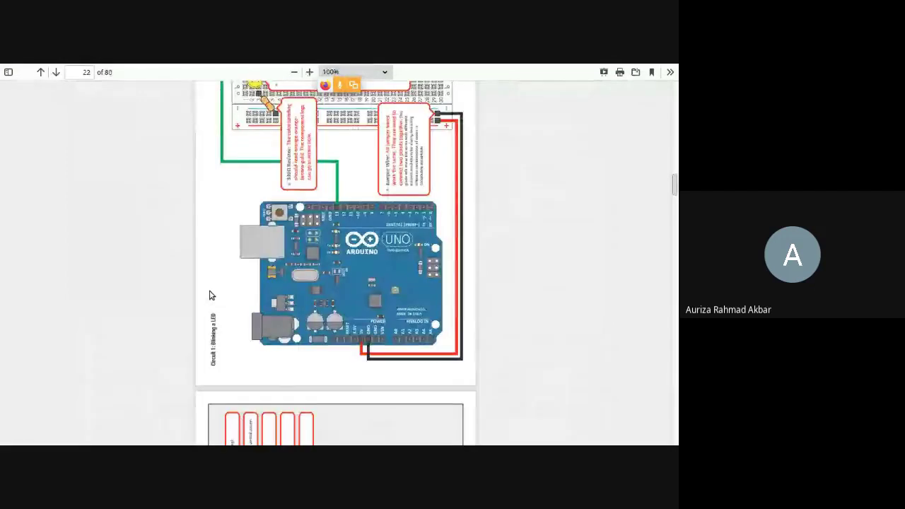
scroll(210, 295, "up", 5)
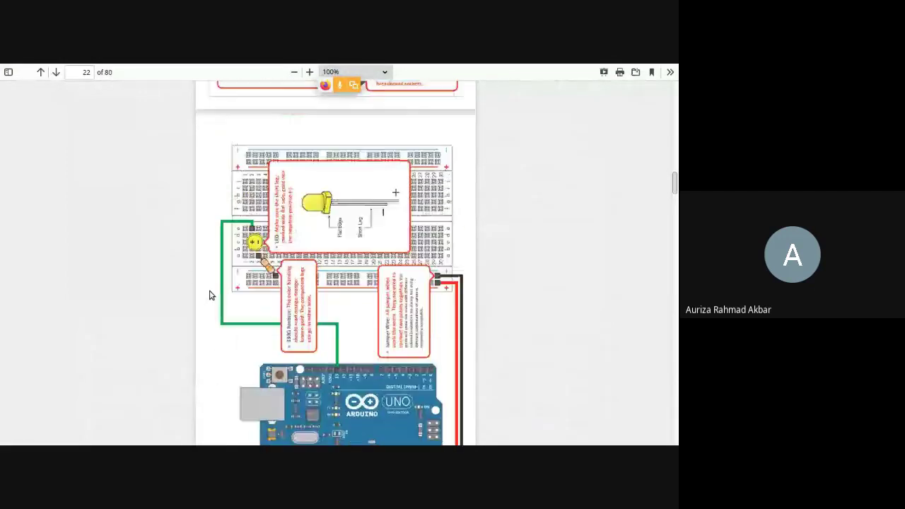
scroll(210, 295, "down", 9)
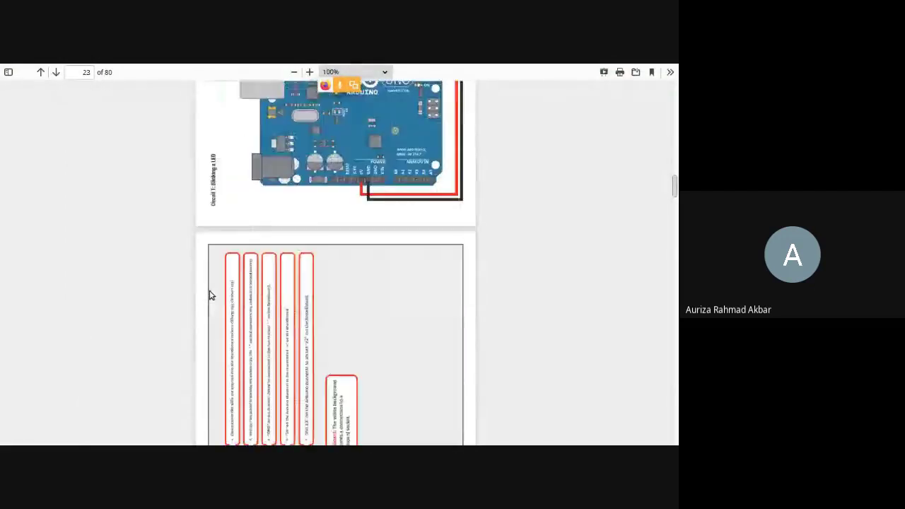
scroll(209, 295, "down", 14)
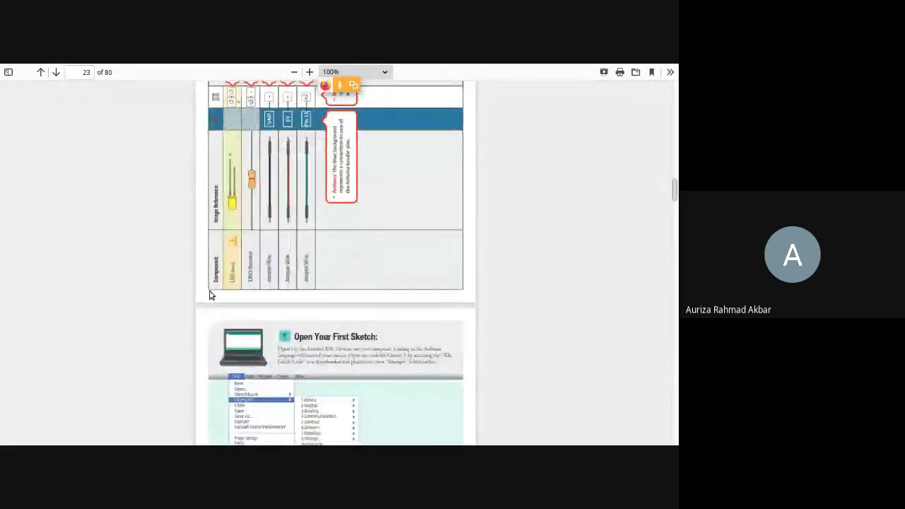
scroll(210, 295, "down", 4)
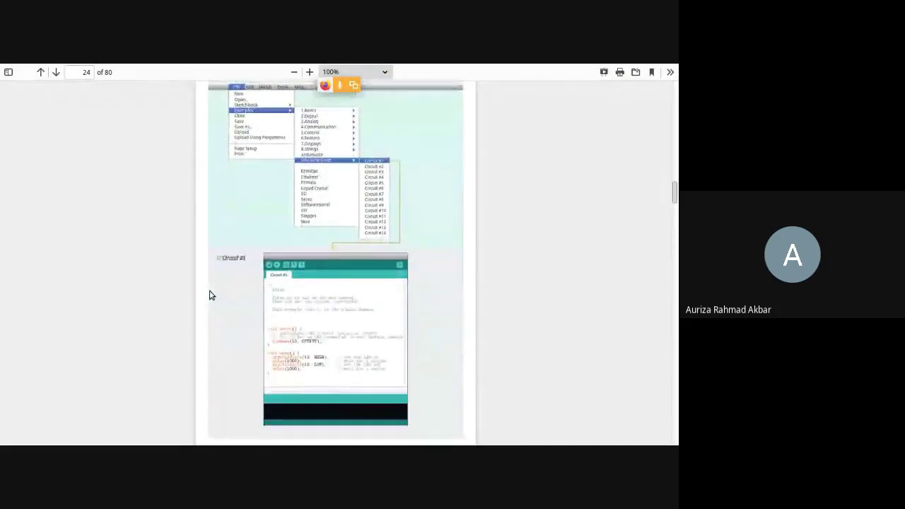
Examine the Circuit #1 Blink sketch on page 24 of the SIK guide at 150% zoom
scroll(210, 295, "down", 1)
scroll(210, 294, "down", 2)
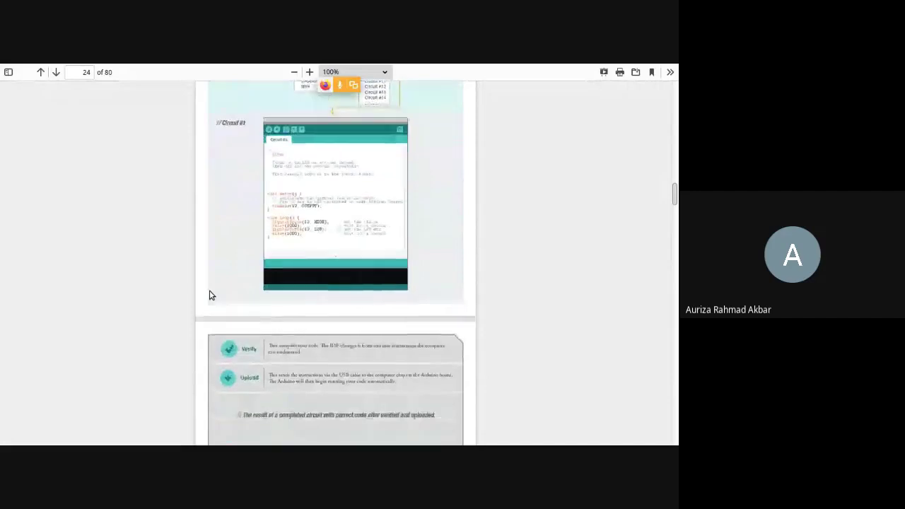
key("ctrl+plus")
key("ctrl+plus")
key("ctrl+plus")
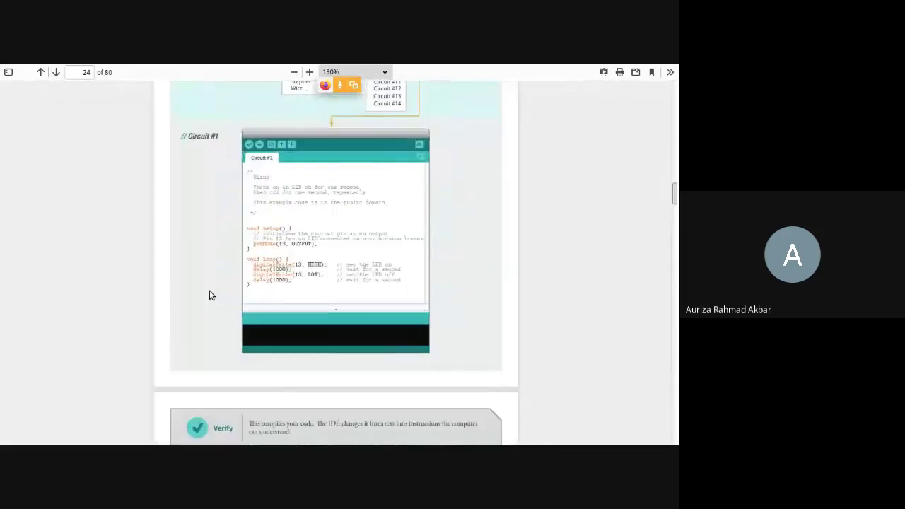
scroll(210, 294, "down", 3)
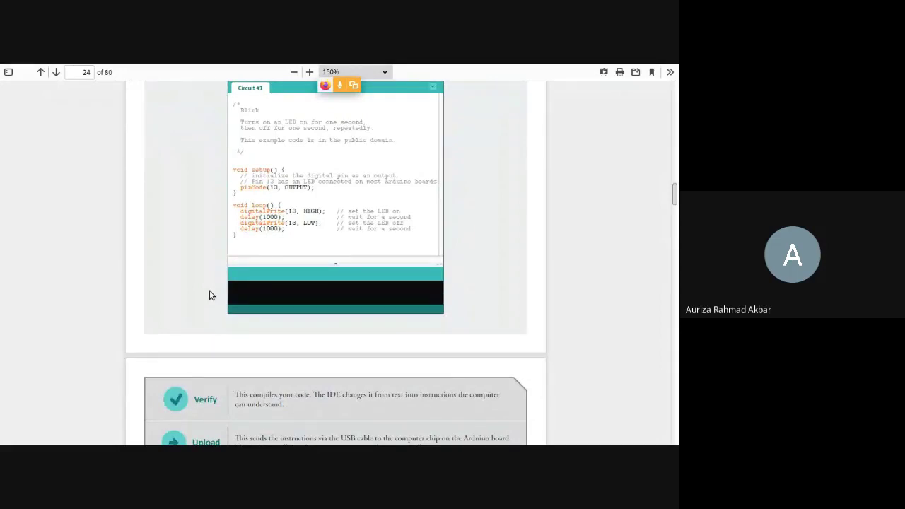
scroll(210, 295, "down", 2)
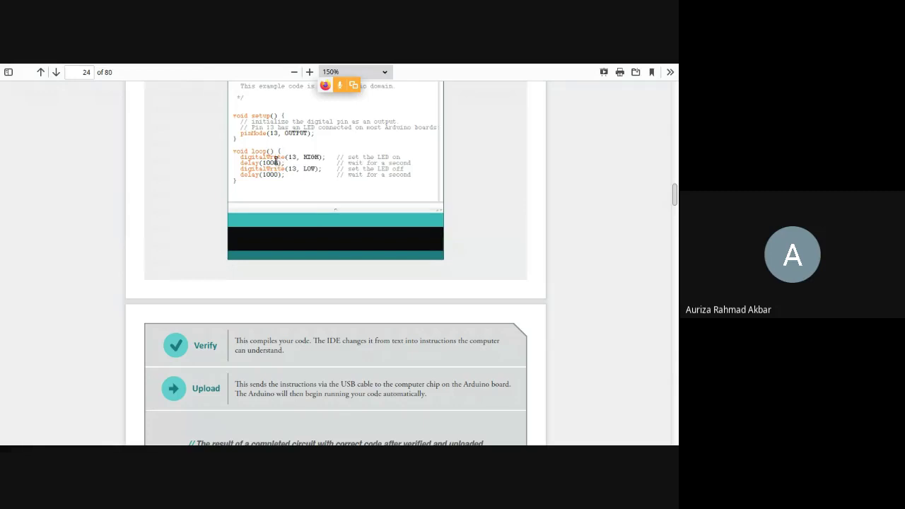
Switch back to the SIK01 Blinkenlight circuit design and stop the running simulation
key("alt+Tab")
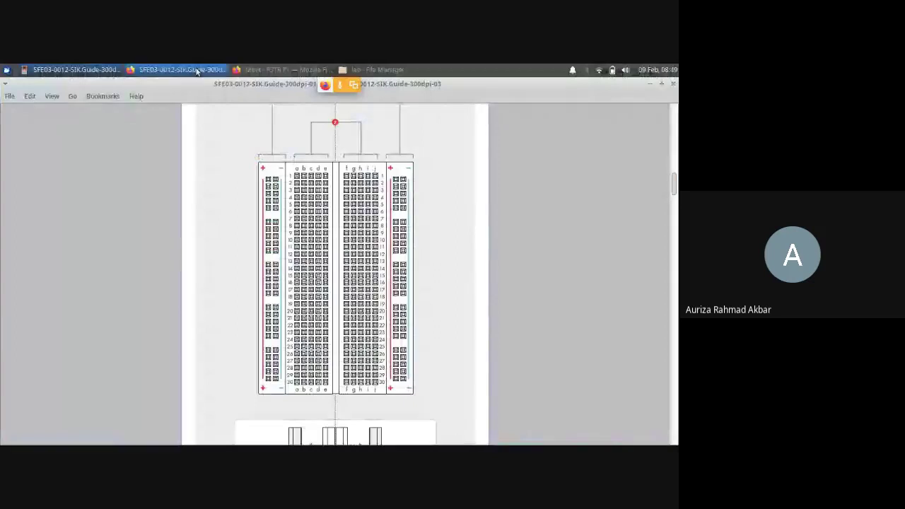
left_click(196, 69)
key("alt+Tab")
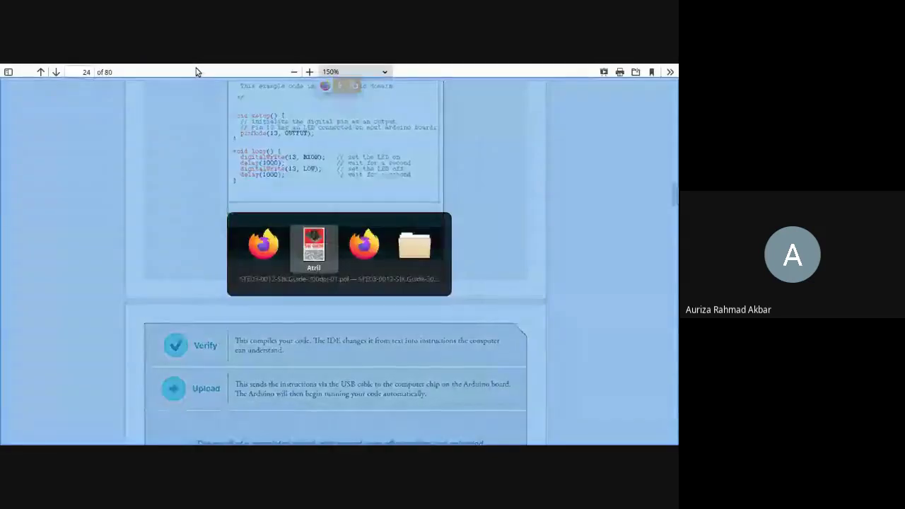
key("alt+Tab")
key("alt+Tab")
key("alt+Tab")
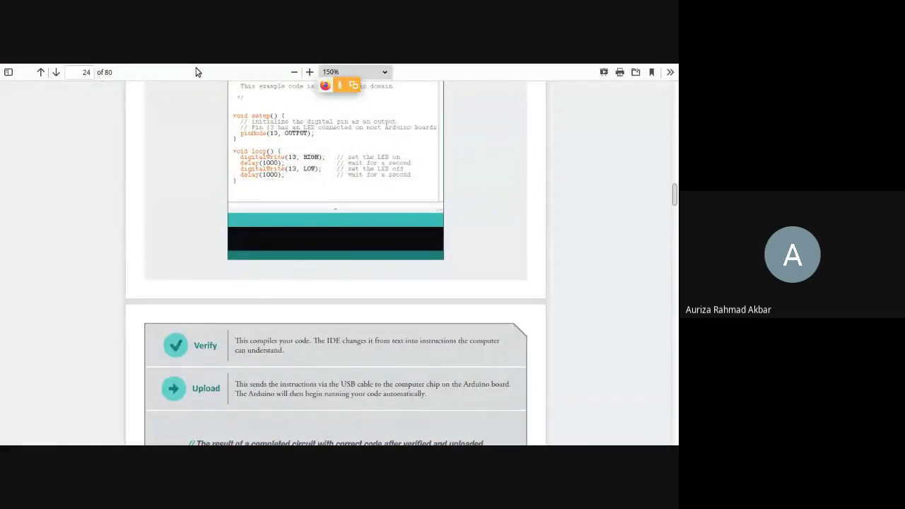
key("alt+Tab")
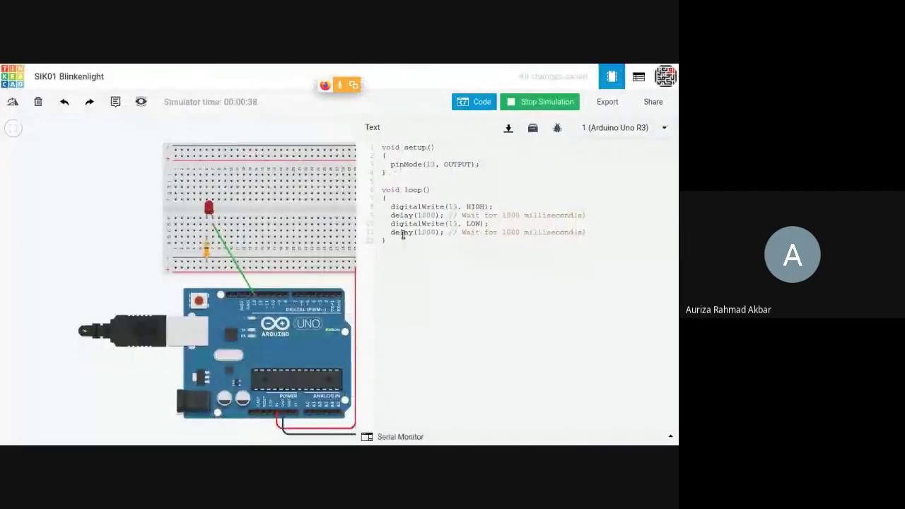
left_click(519, 102)
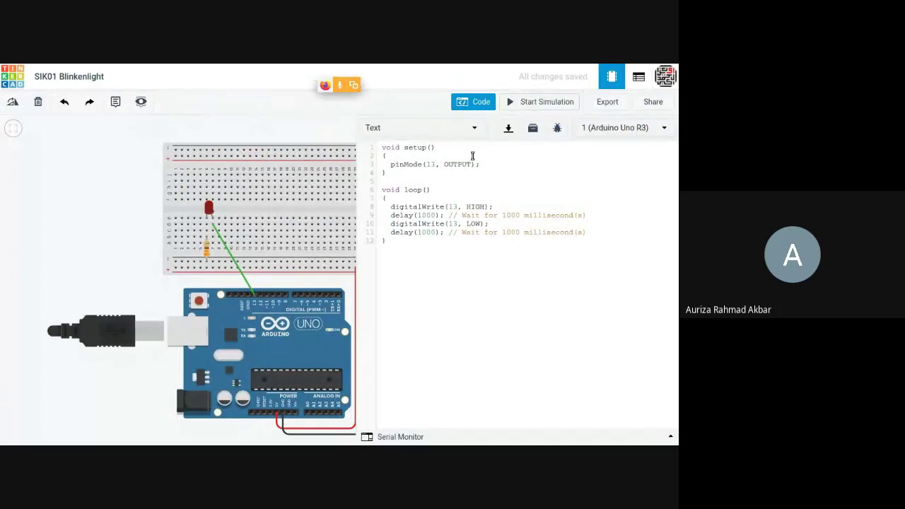
Comment out both delay(1000) lines in the loop, then run the simulation briefly and stop it
left_click(393, 216)
type("//")
key("Down")
key("Down")
key("Left")
key("Left")
type("//")
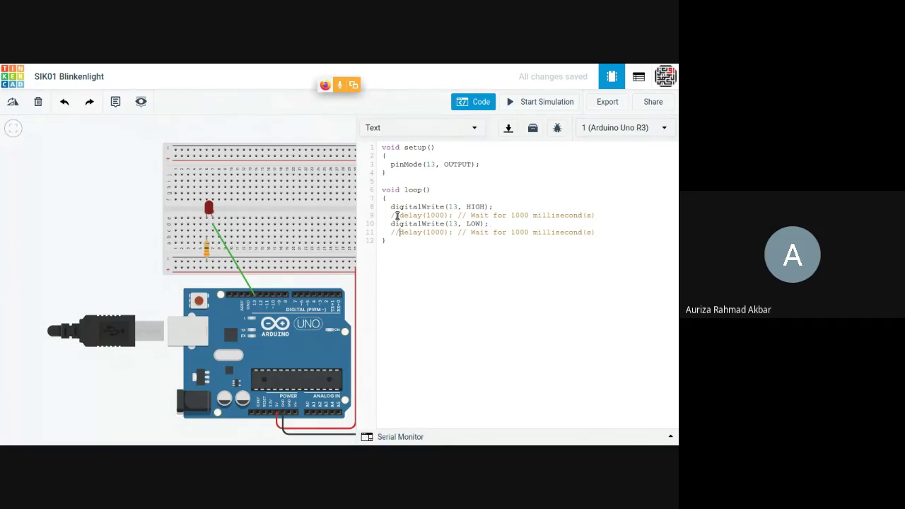
left_click(519, 101)
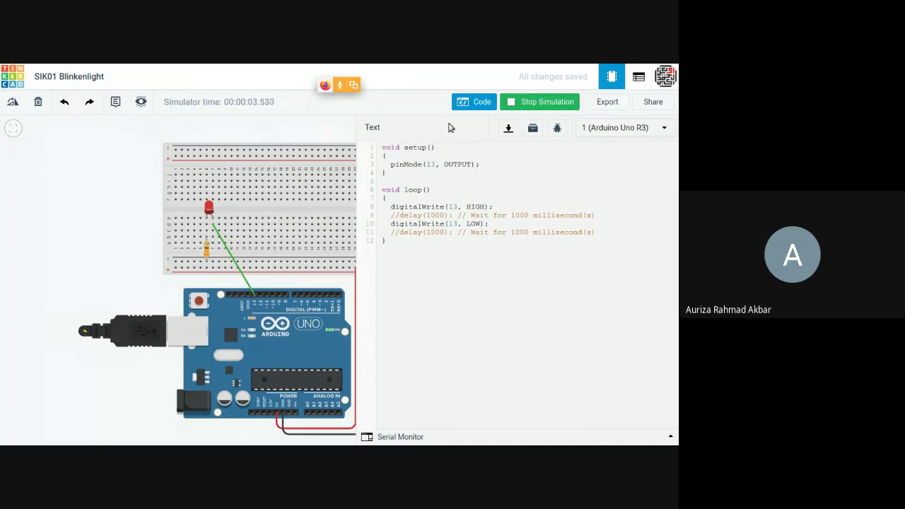
left_click(507, 103)
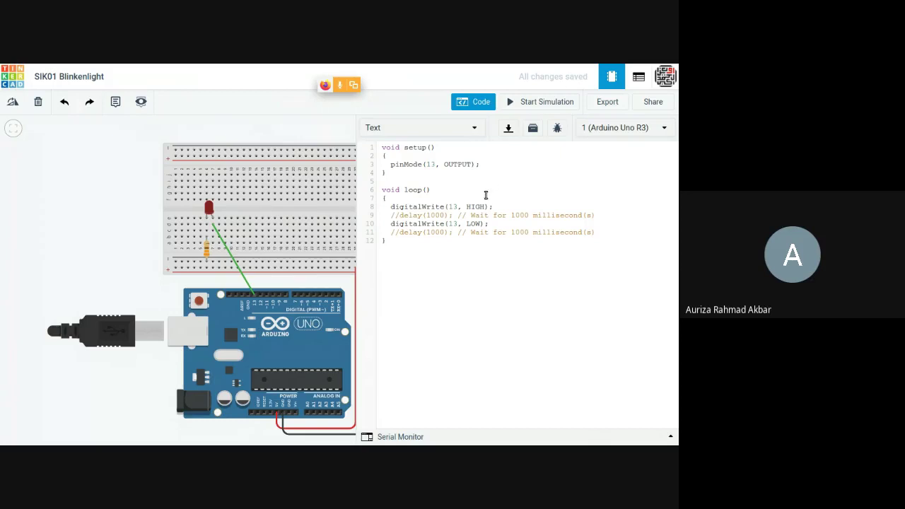
Uncomment the delay after the HIGH write and set it to 1 millisecond
left_click(400, 214)
key("BackSpace")
key("BackSpace")
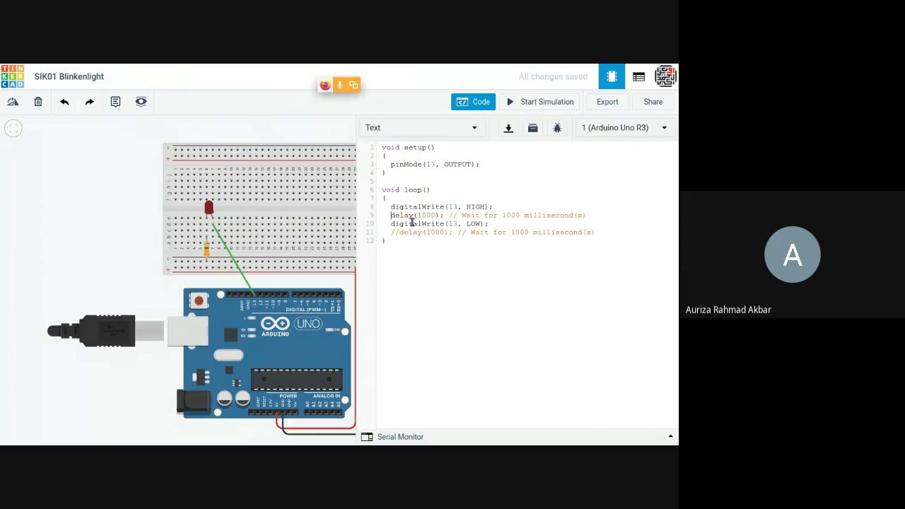
key("Right")
key("Right")
key("Right")
key("Right")
key("Right")
key("Right")
key("Right")
key("Right")
key("Right")
key("Right")
key("BackSpace")
key("BackSpace")
key("BackSpace")
key("Up")
key("Down")
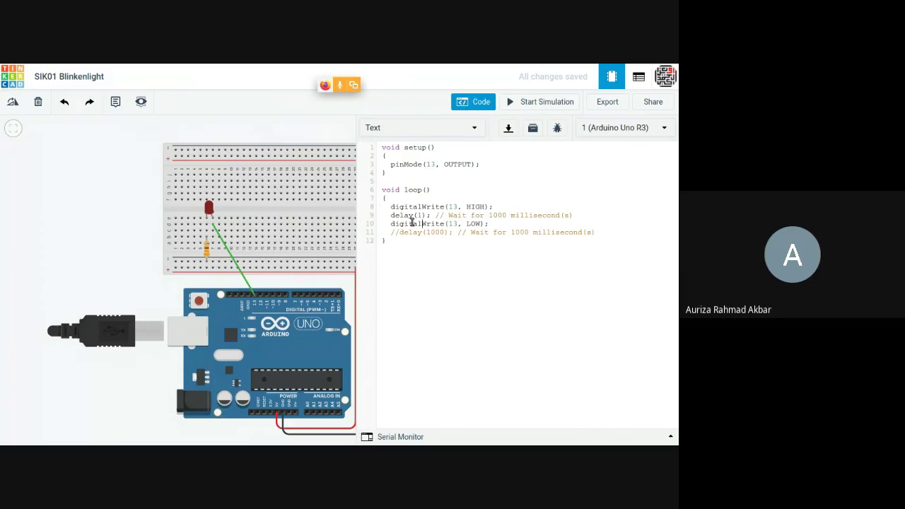
Uncomment the delay after the LOW write, set it to 3 milliseconds, and test the sketch in a short simulation
key("Left")
key("Left")
key("Left")
key("BackSpace")
key("BackSpace")
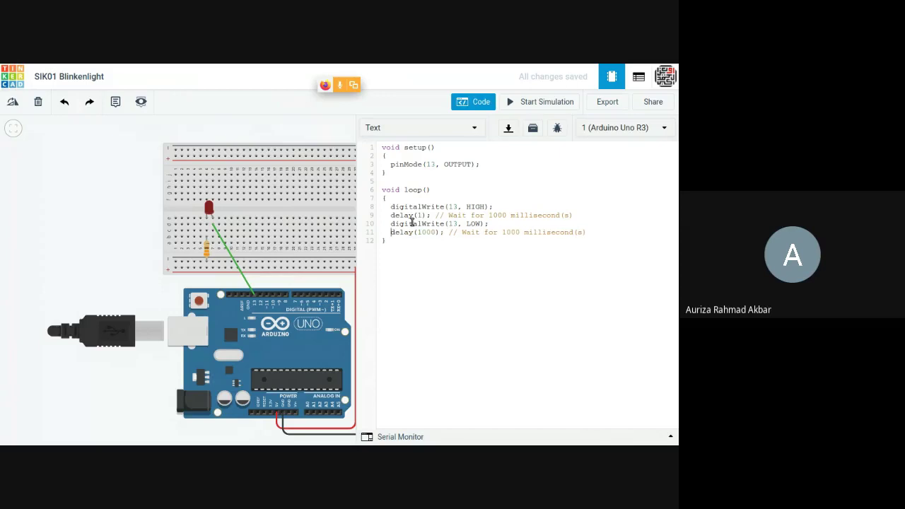
key("Right")
key("Right")
key("shift+Right")
key("shift+Right")
key("shift+Right")
key("shift+Right")
type("3")
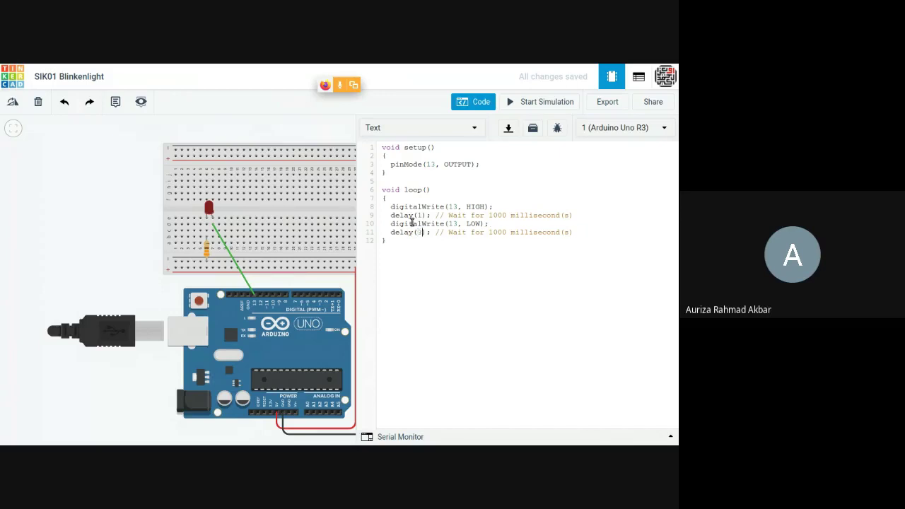
key("Down")
left_click(527, 105)
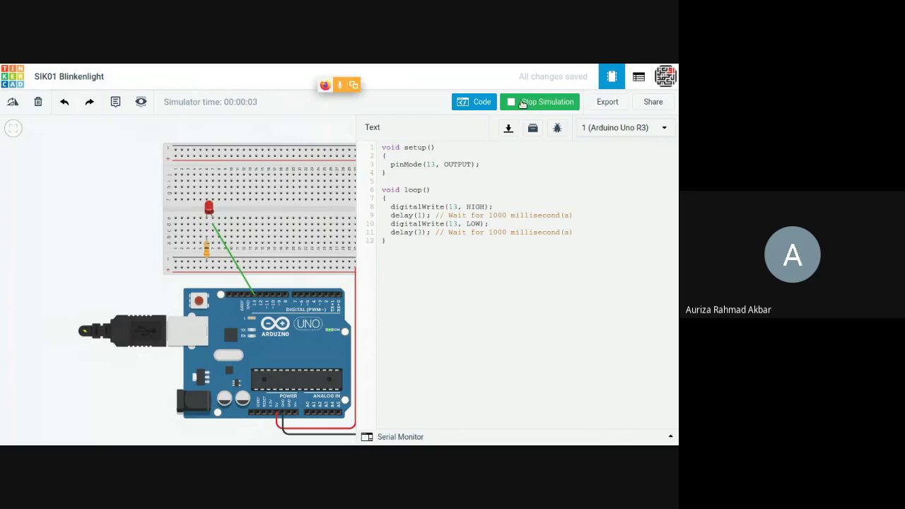
left_click(527, 104)
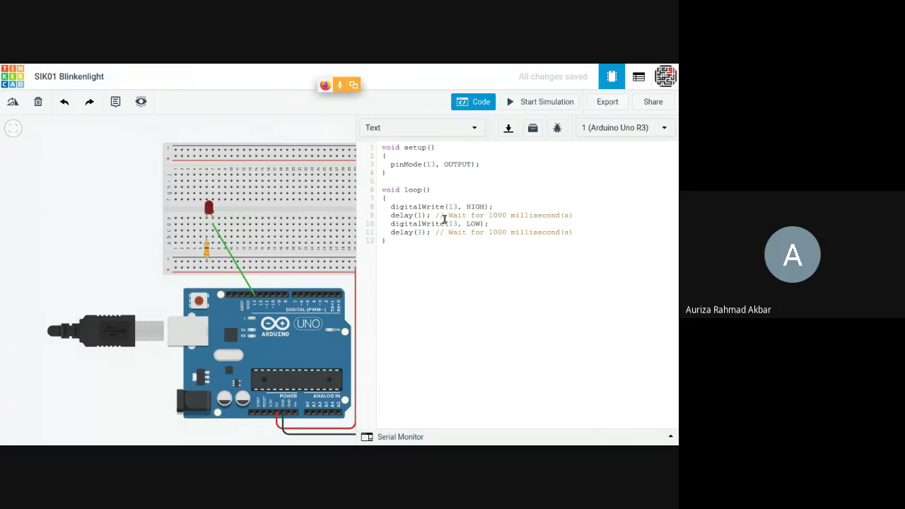
Set both loop delays to 1000 milliseconds, then run the simulation briefly and stop it
left_click(422, 215)
key("BackSpace")
type("1")
key("BackSpace")
type("1000")
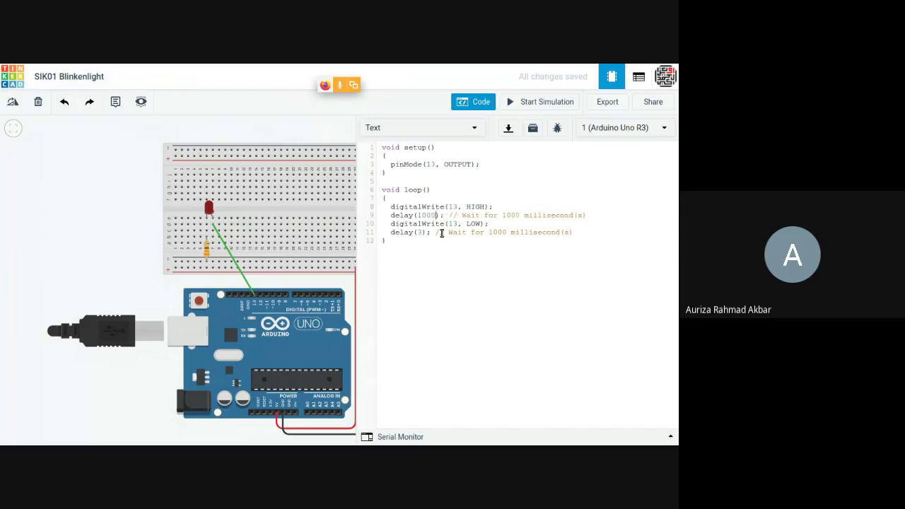
left_click(441, 233)
key("Left")
key("BackSpace")
type("1000")
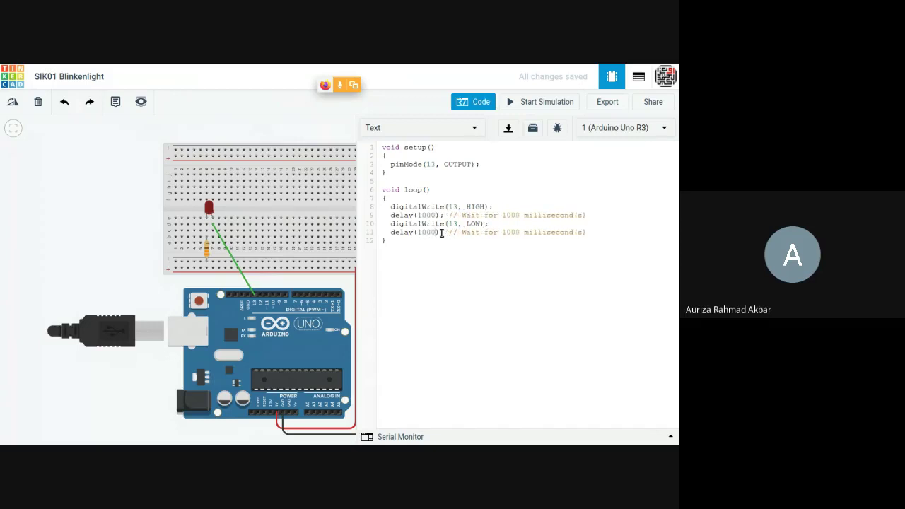
left_click(542, 105)
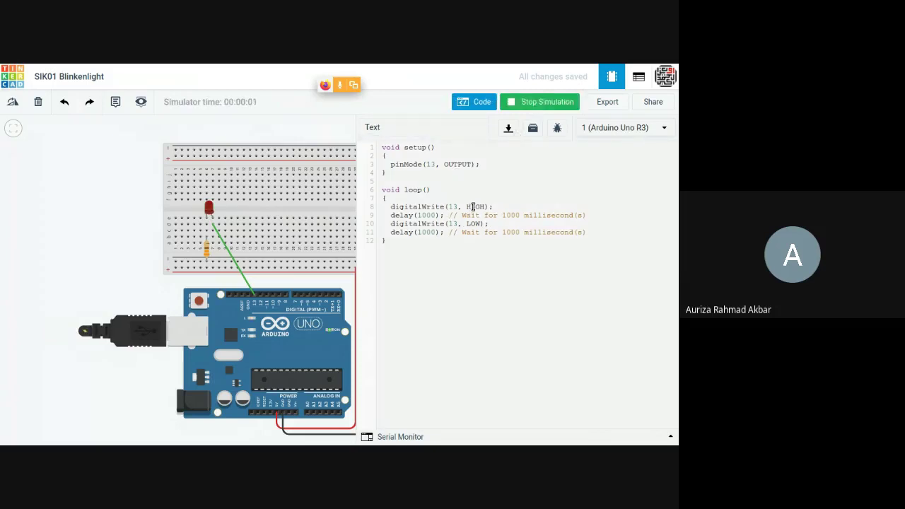
left_click(530, 104)
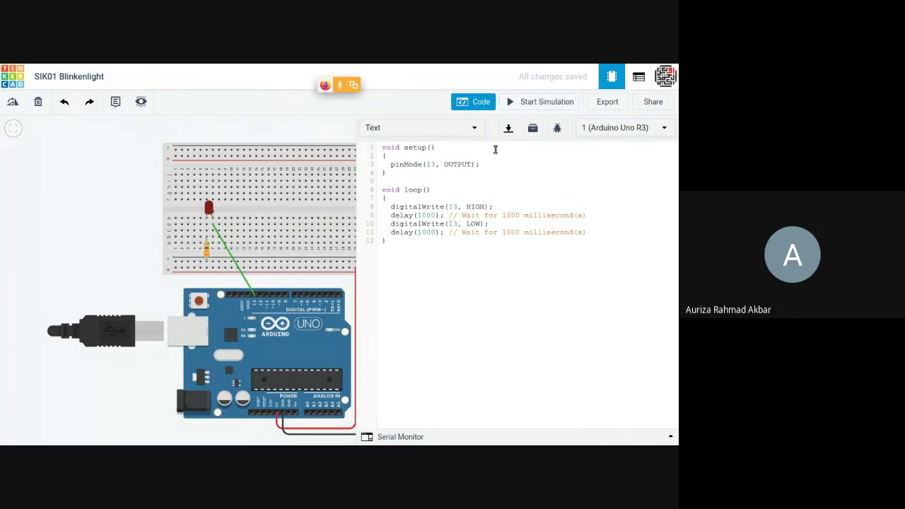
Switch to the SIK guide in the document viewer and examine the enlarged Circuit #1 Blink sketch
key("alt+Tab")
scroll(494, 153, "down", 3)
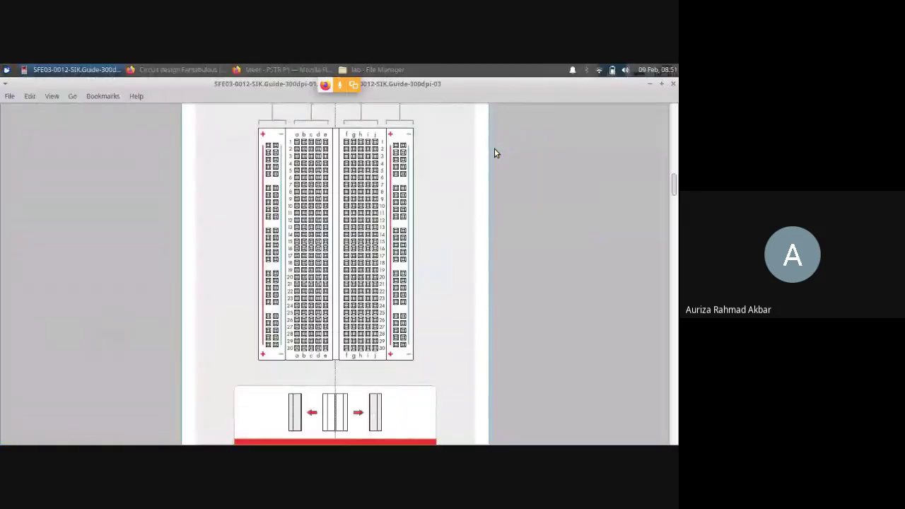
scroll(494, 153, "down", 10)
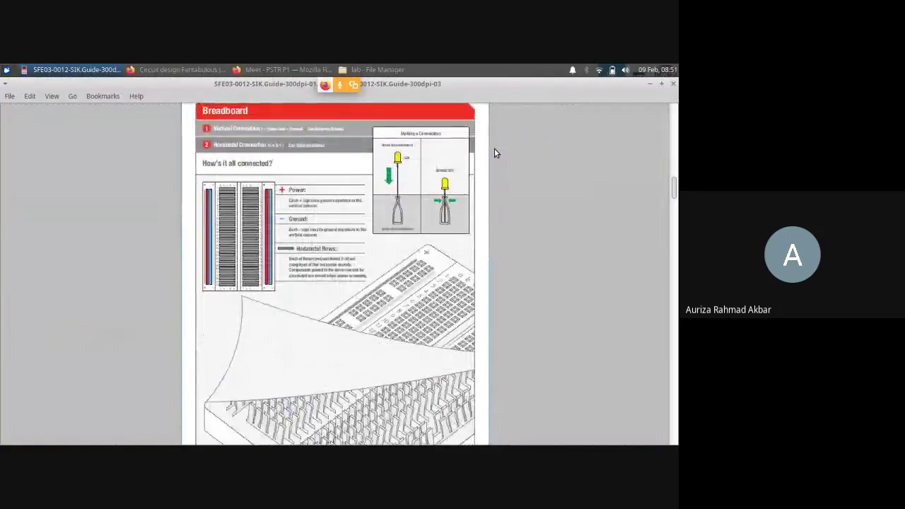
scroll(494, 153, "down", 15)
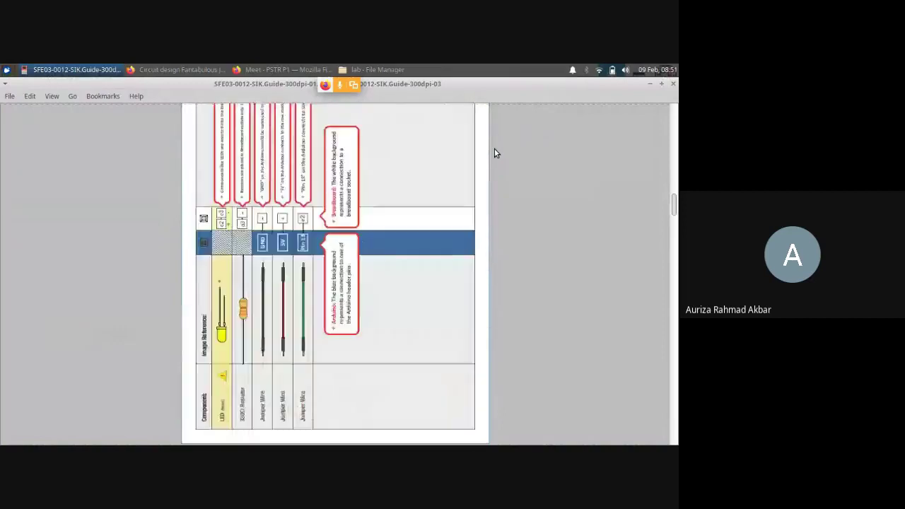
scroll(494, 153, "down", 15)
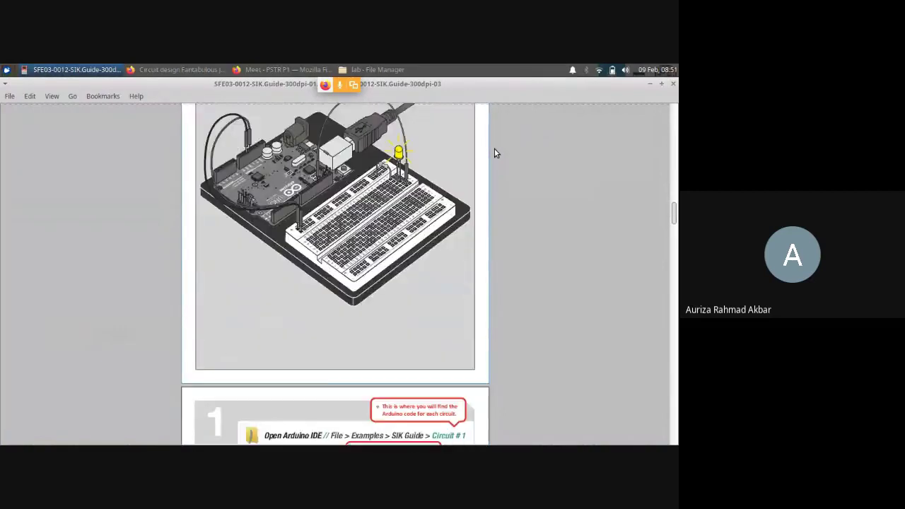
scroll(495, 153, "up", 5)
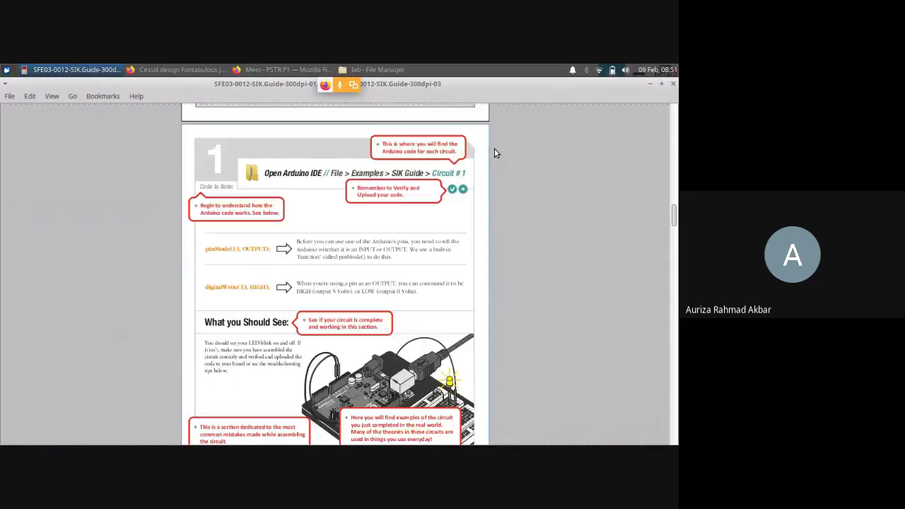
scroll(495, 153, "up", 8)
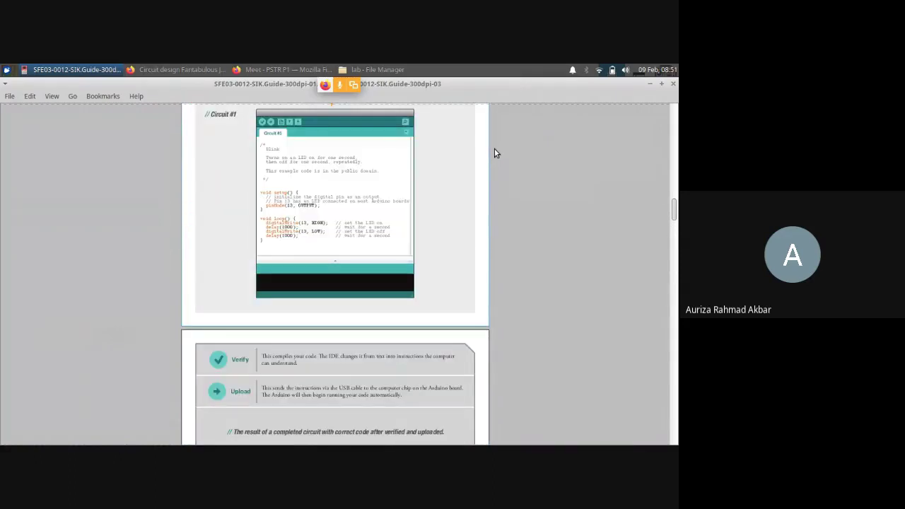
scroll(495, 154, "up", 1)
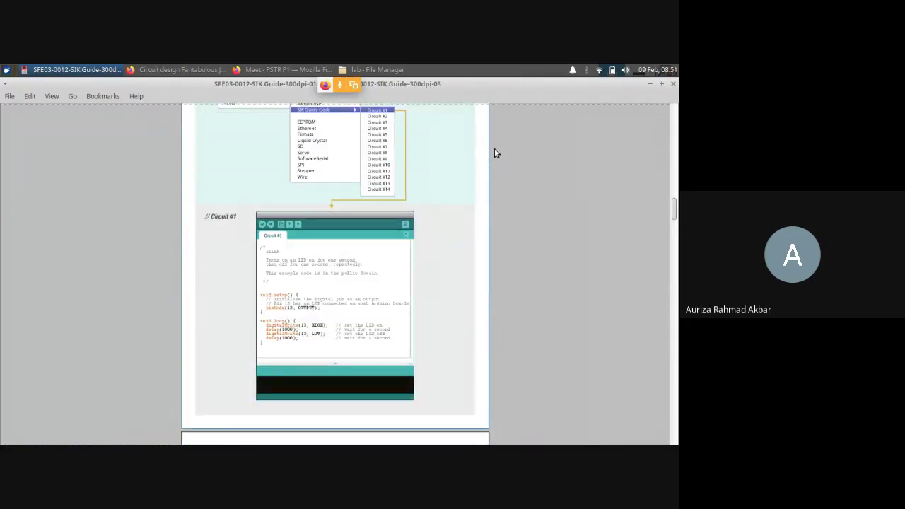
scroll(494, 153, "up", 2)
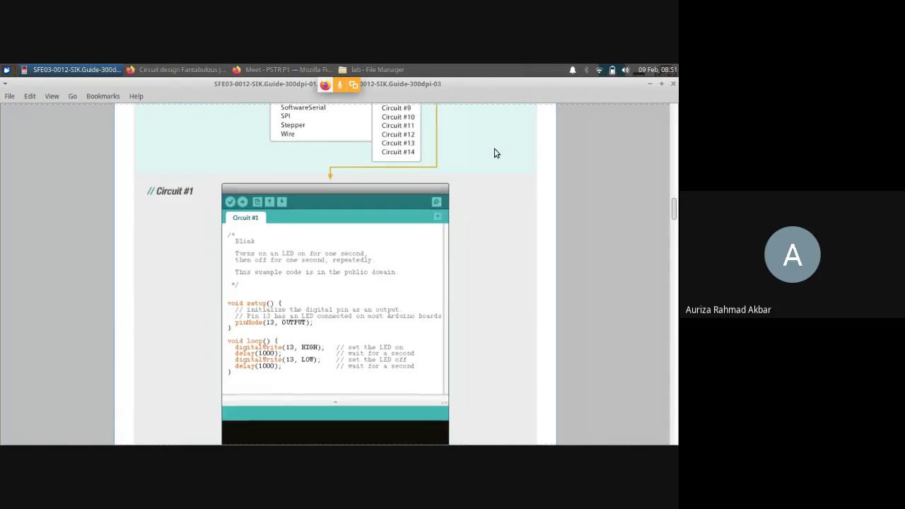
scroll(495, 153, "down", 1)
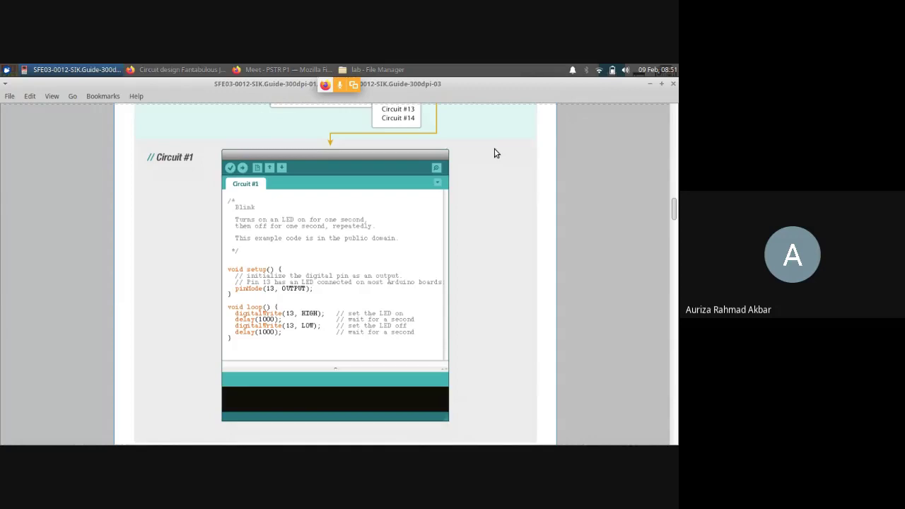
scroll(495, 154, "down", 1)
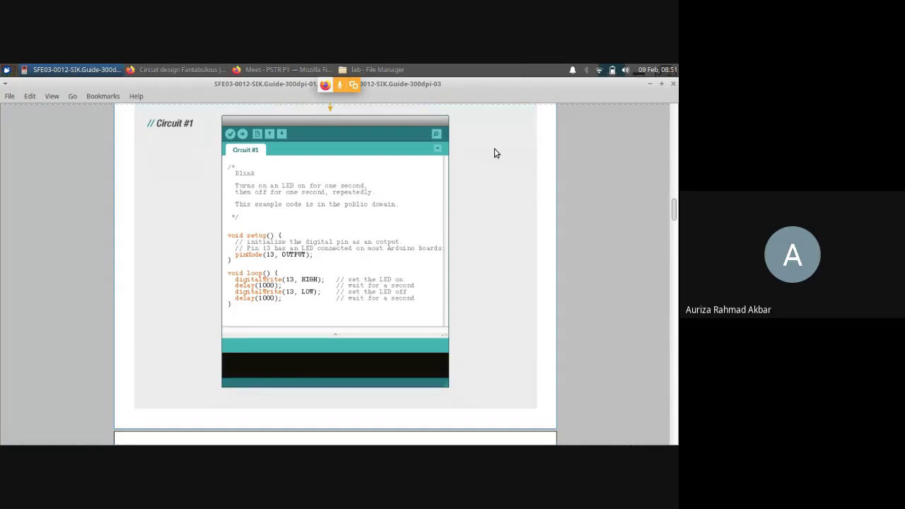
Review the guide's Verify and Upload explanations and the illustration of the completed circuit
scroll(495, 154, "down", 1)
scroll(495, 154, "down", 1)
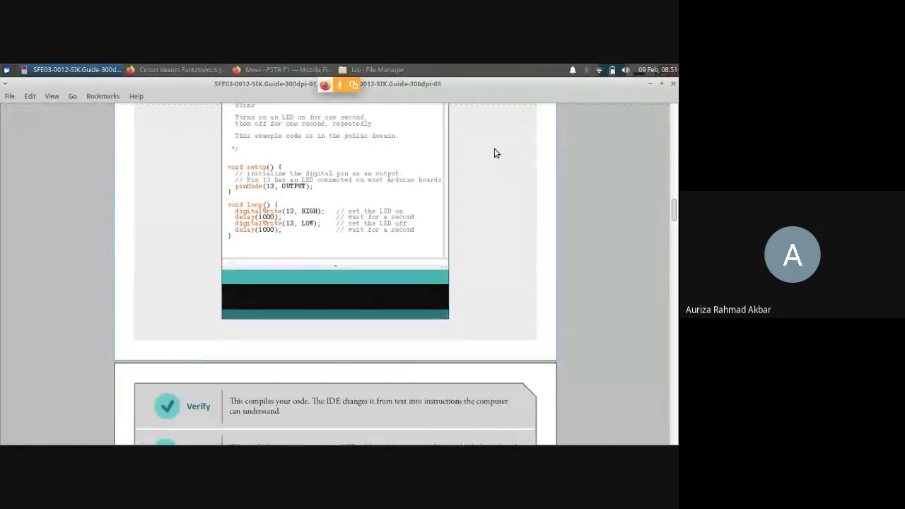
scroll(494, 154, "down", 9)
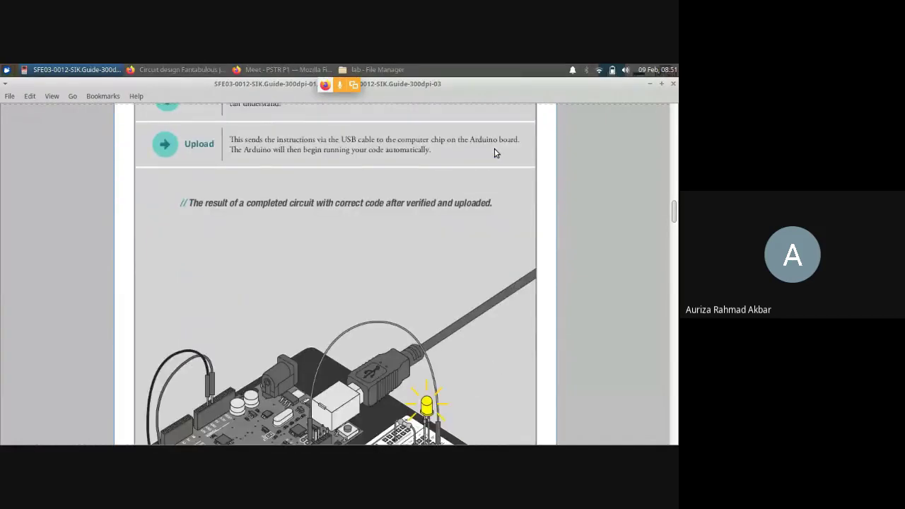
scroll(495, 153, "down", 7)
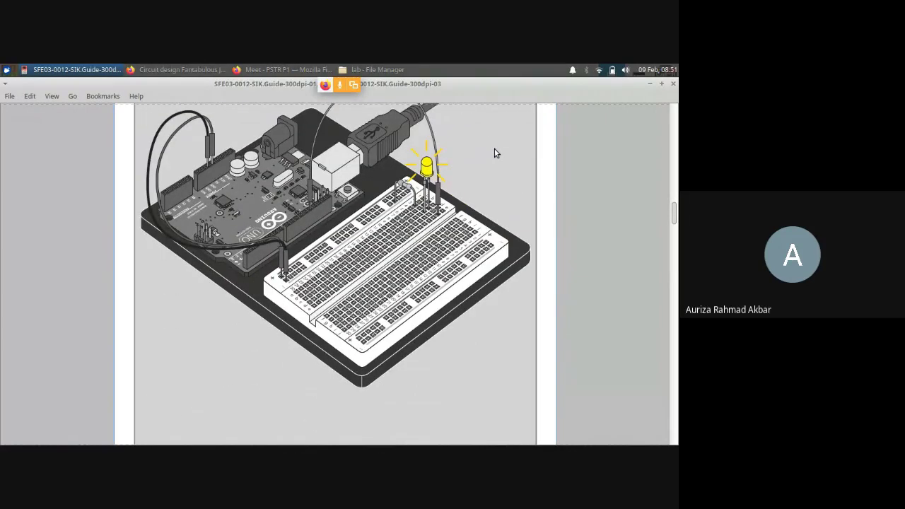
Read past the guide's Circuit #1 code notes and troubleshooting, and examine the Circuit 2 potentiometer wiring between breadboard and Arduino
scroll(495, 153, "down", 13)
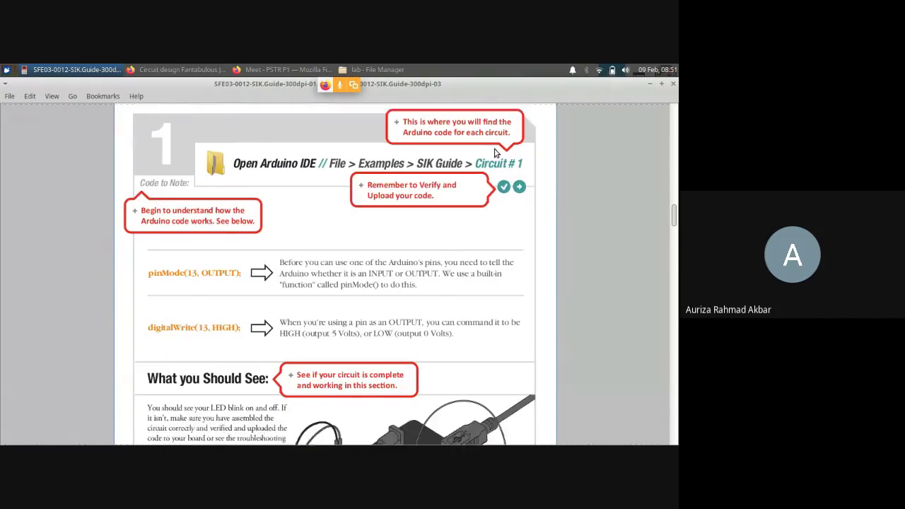
scroll(495, 154, "down", 13)
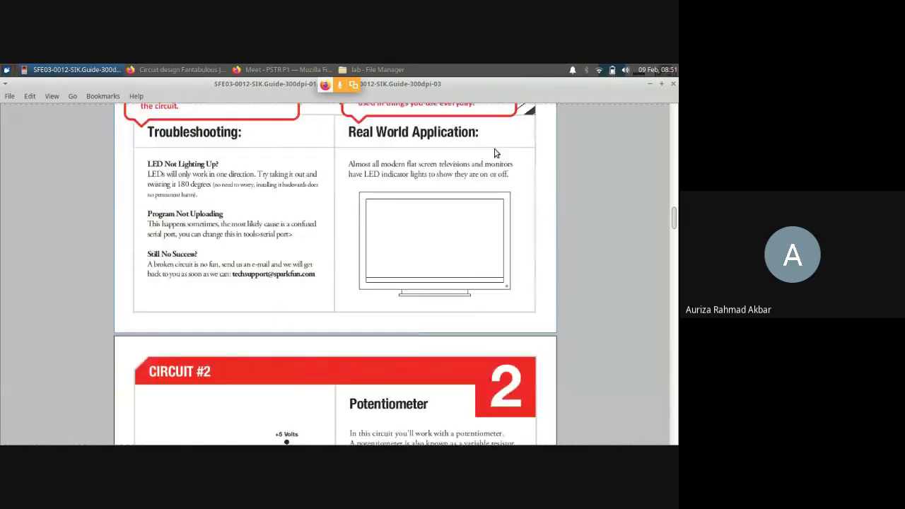
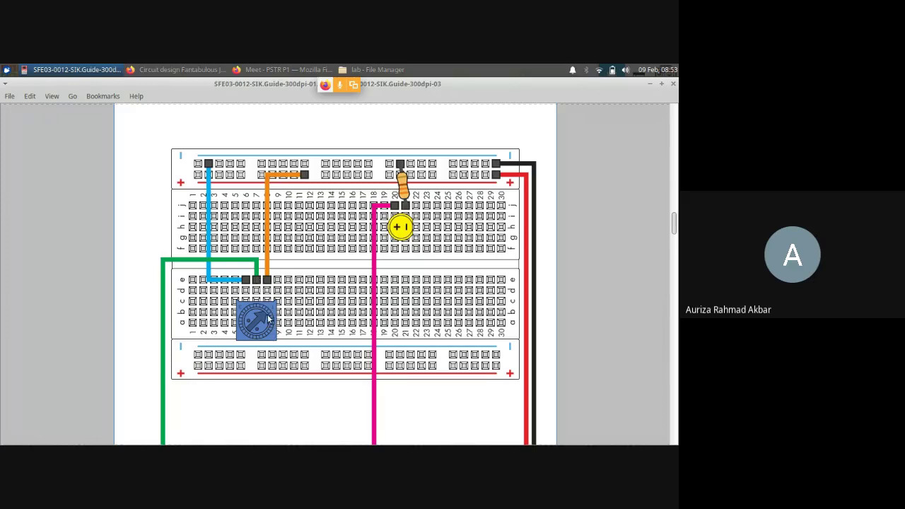
scroll(269, 320, "down", 5)
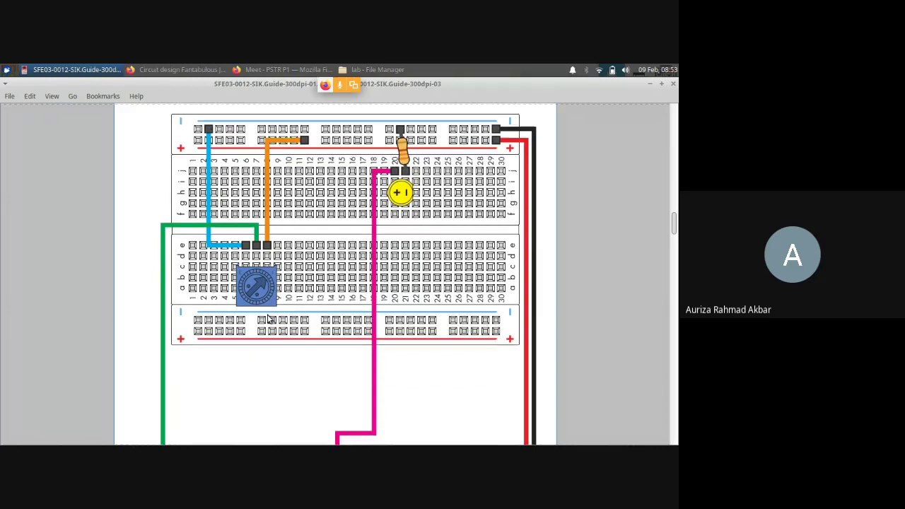
scroll(268, 319, "down", 2)
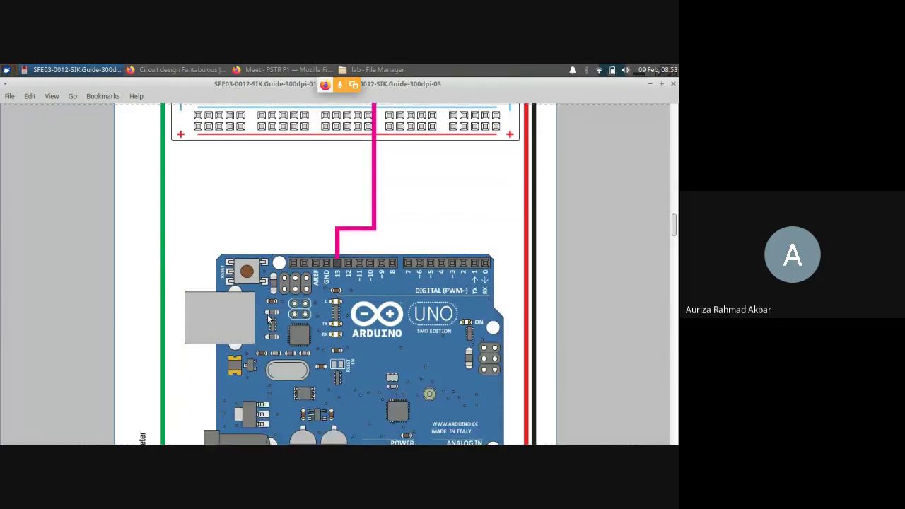
scroll(267, 314, "up", 3)
scroll(267, 318, "down", 5)
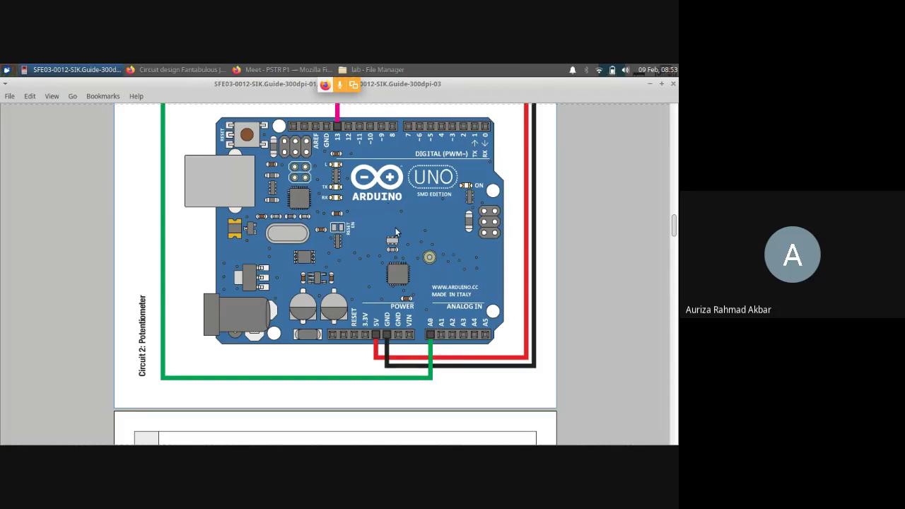
scroll(396, 232, "up", 2)
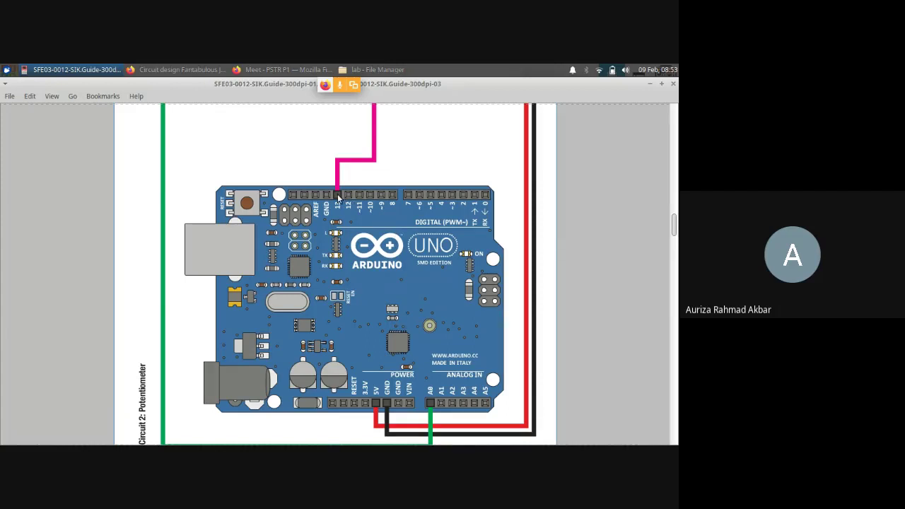
scroll(338, 198, "up", 8)
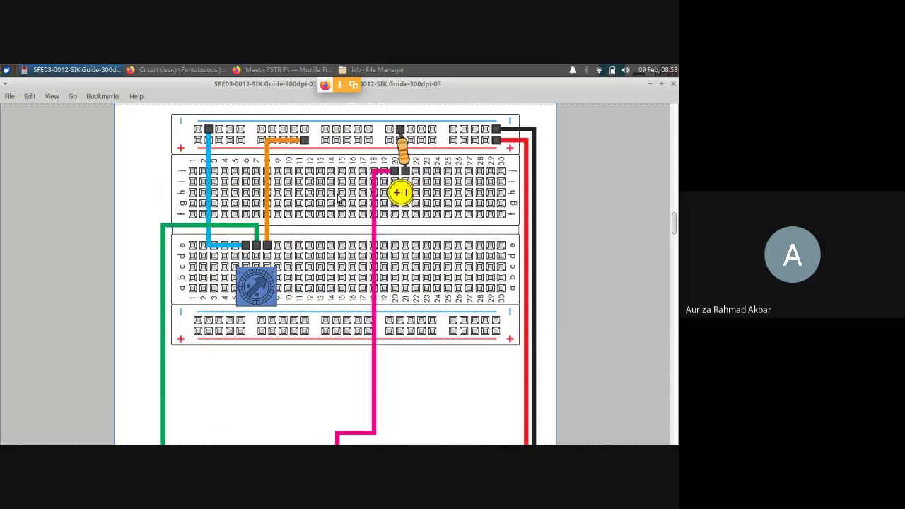
scroll(337, 199, "down", 7)
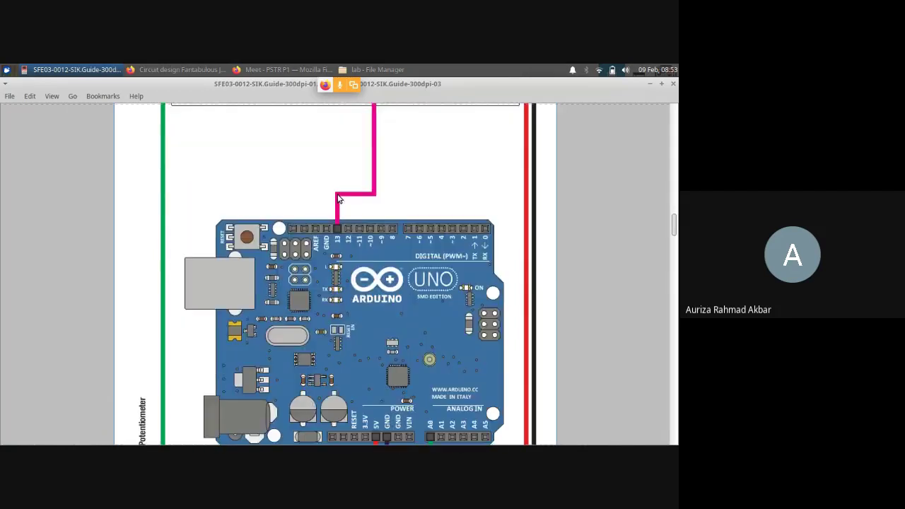
scroll(338, 199, "down", 1)
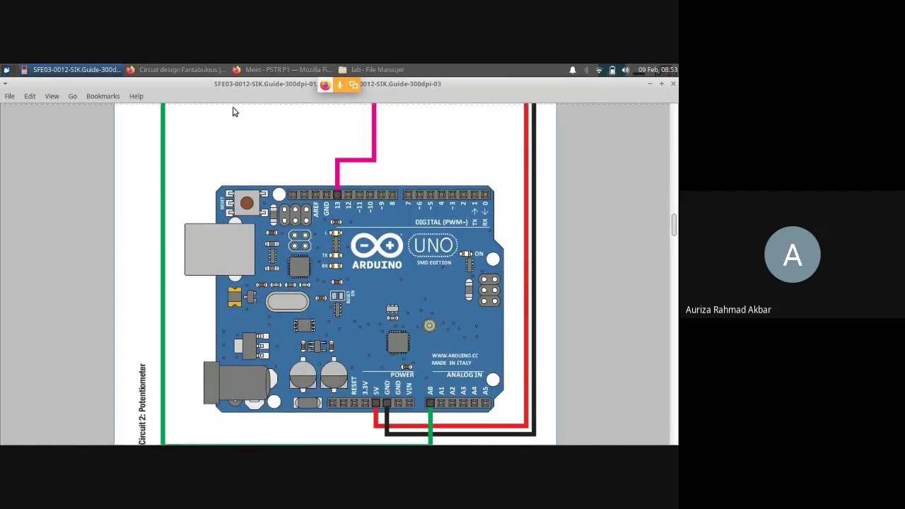
scroll(236, 116, "down", 9)
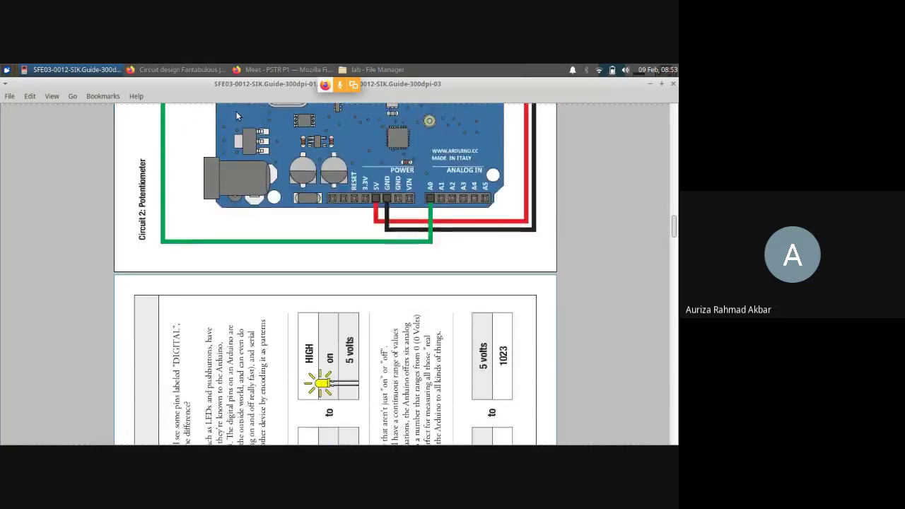
scroll(236, 116, "up", 9)
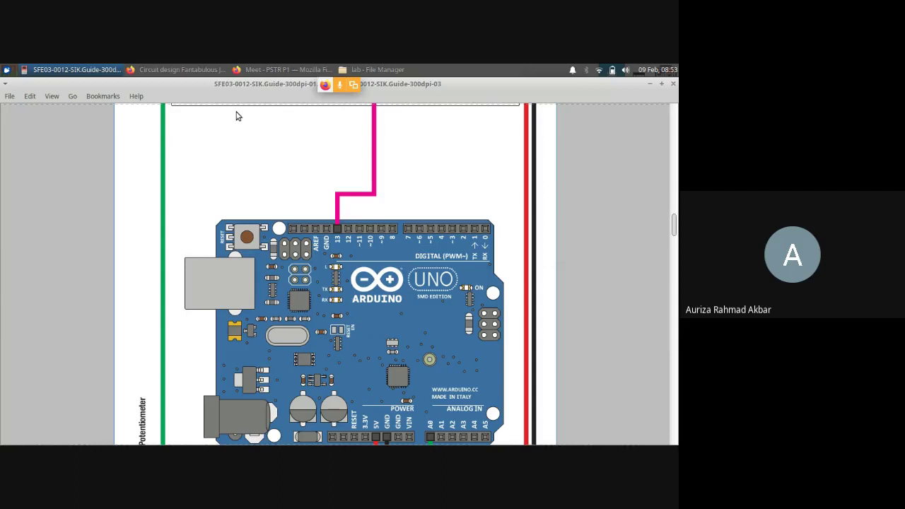
Switch to the SIK01 Blinkenlight design in Tinkercad and place a potentiometer right of the LED, its pins just below the breadboard's centre gap
left_click(188, 71)
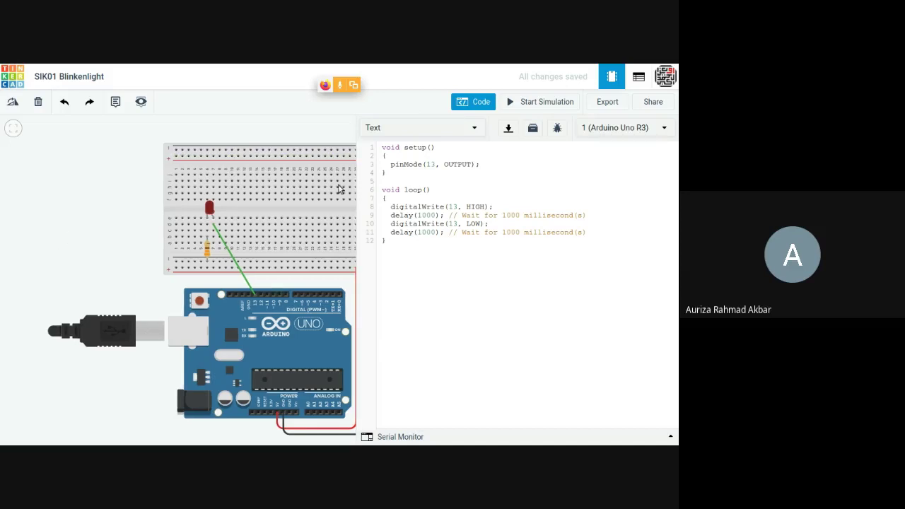
left_click(473, 103)
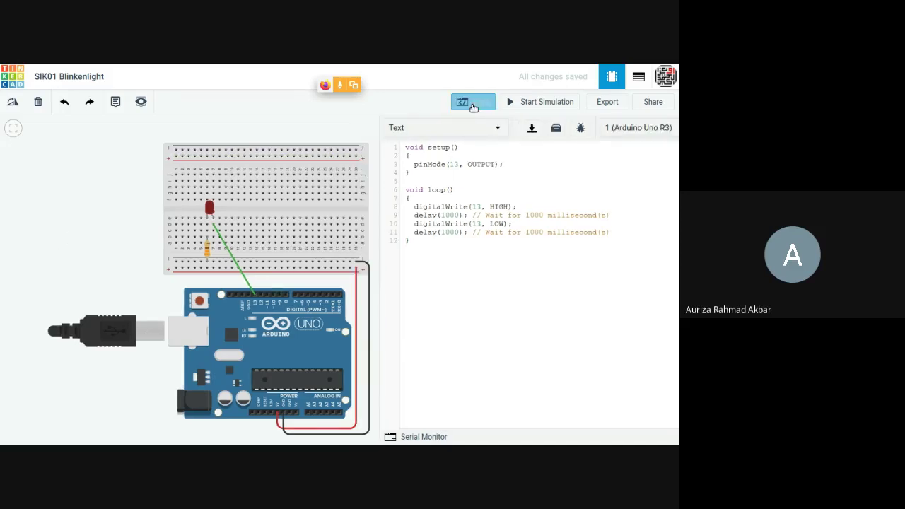
left_click(642, 225)
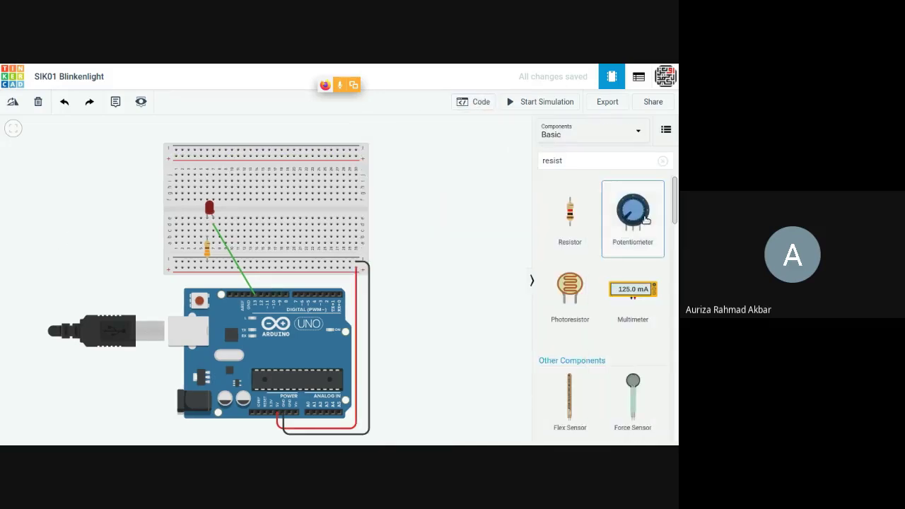
left_click_drag(643, 221, 313, 220)
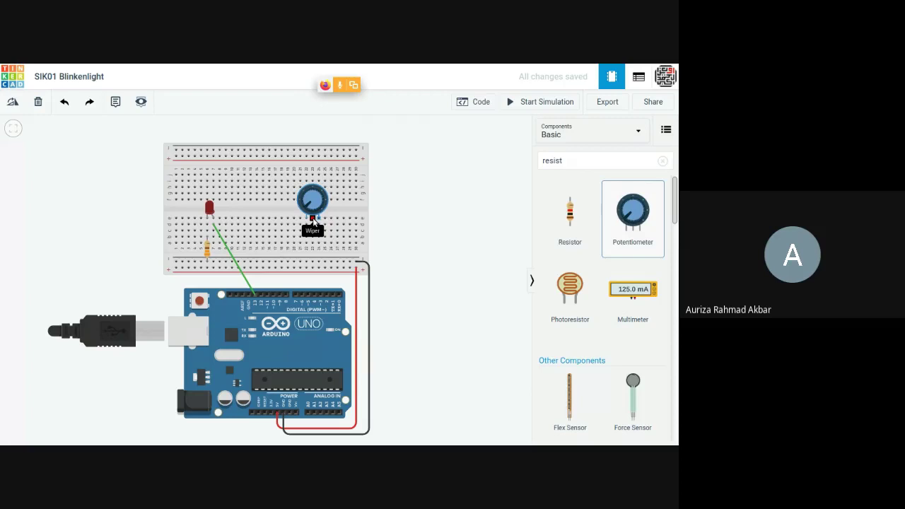
left_click_drag(313, 220, 313, 221)
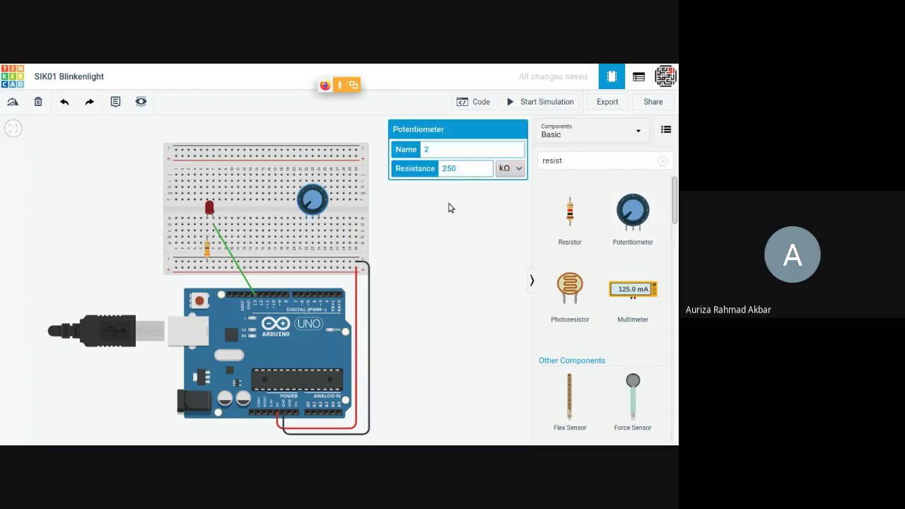
Switch to the SIK guide in Atril and examine Circuit #2's Digital versus Analog explanation, component connection table and code notes
key("alt+Tab")
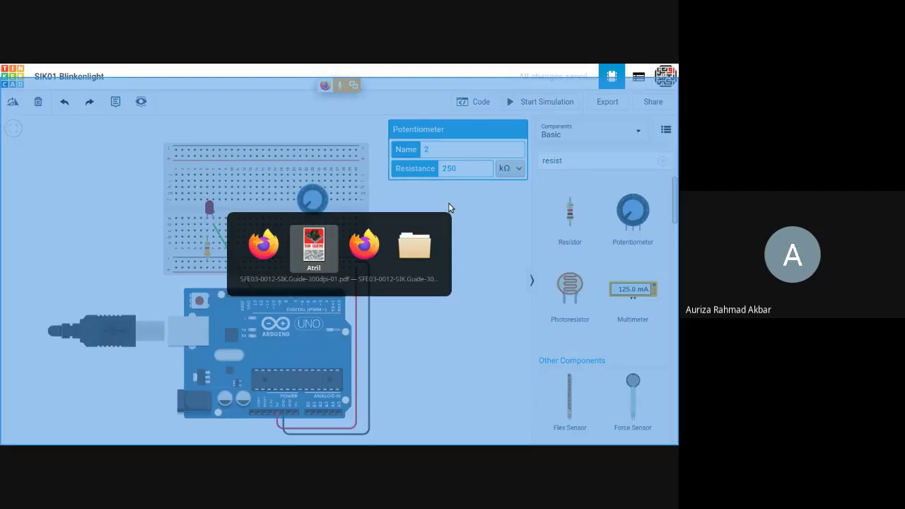
scroll(448, 208, "down", 10)
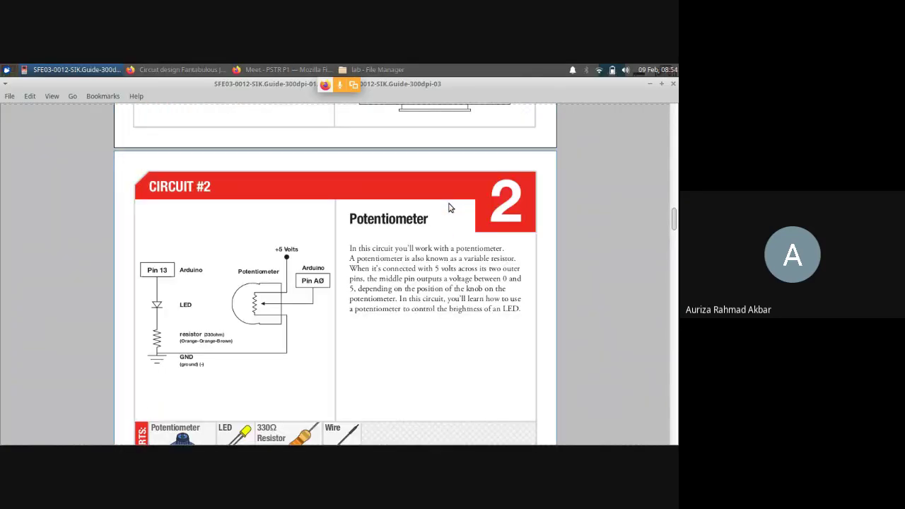
scroll(449, 208, "up", 5)
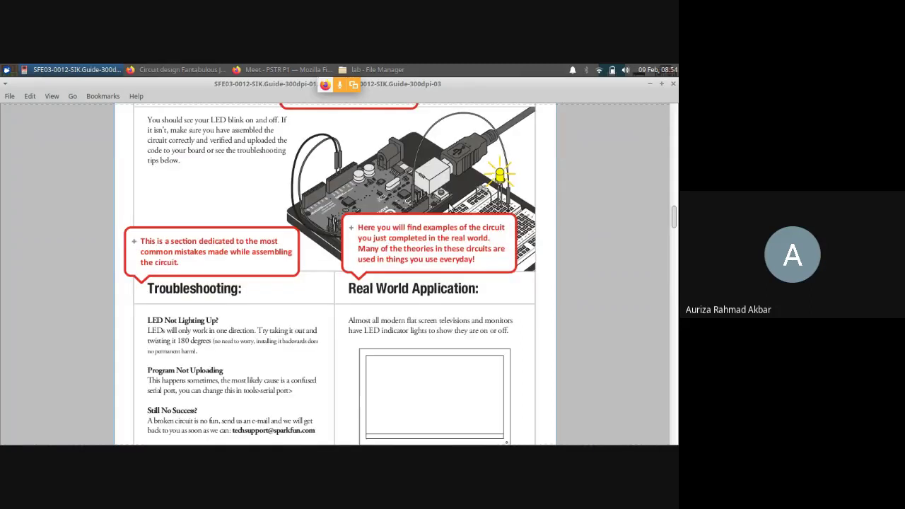
scroll(450, 207, "down", 15)
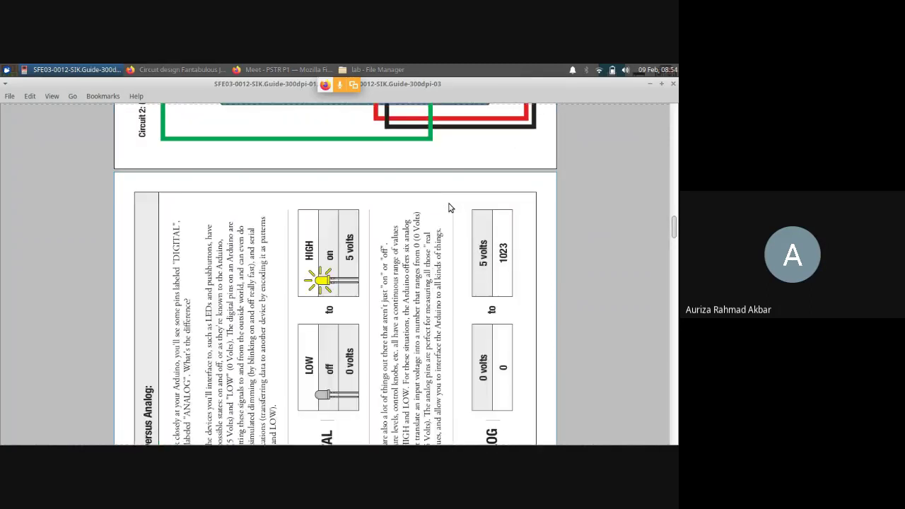
scroll(450, 208, "down", 3)
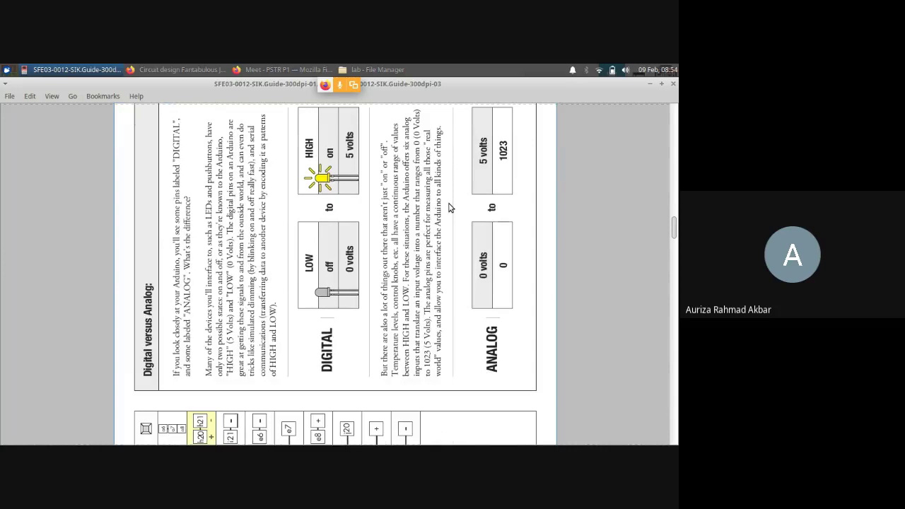
scroll(450, 207, "up", 1)
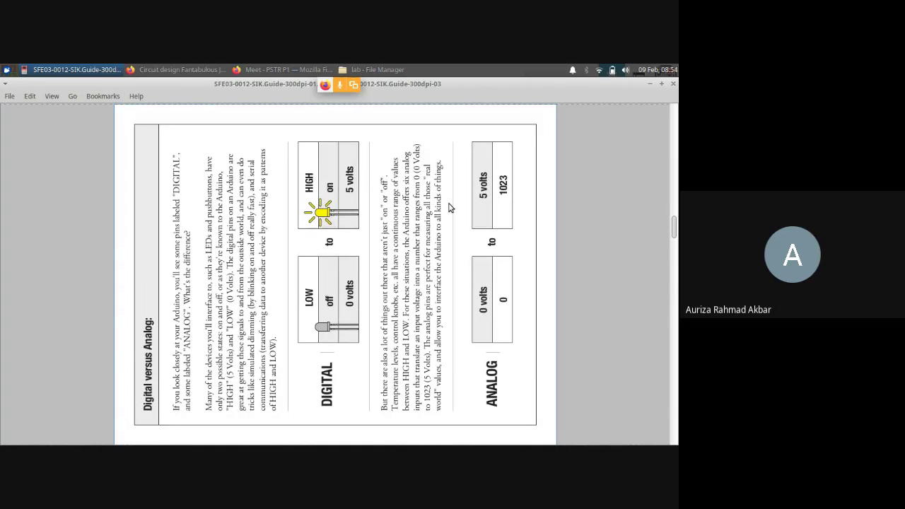
scroll(449, 207, "down", 10)
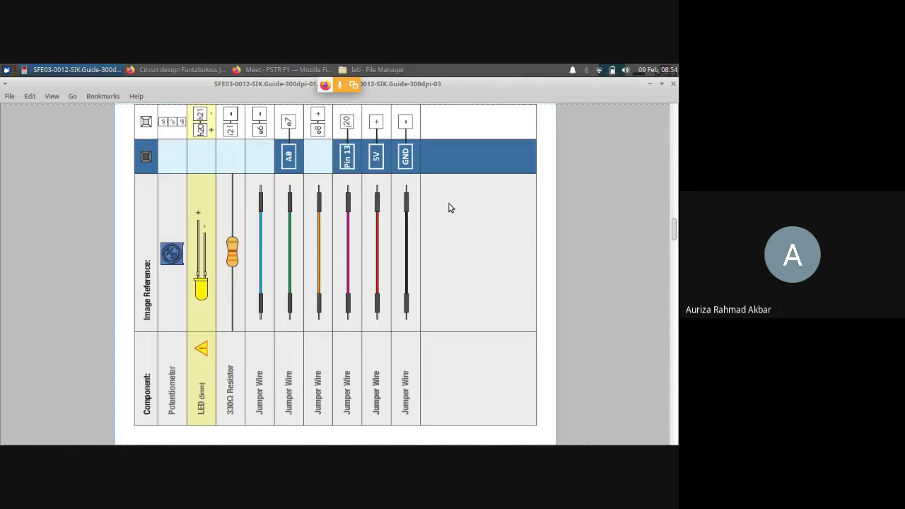
scroll(450, 208, "up", 2)
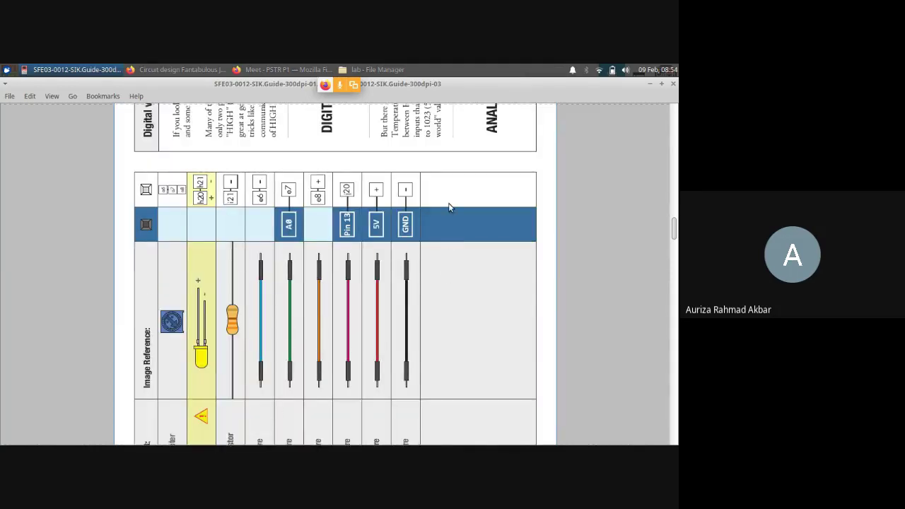
scroll(449, 207, "down", 8)
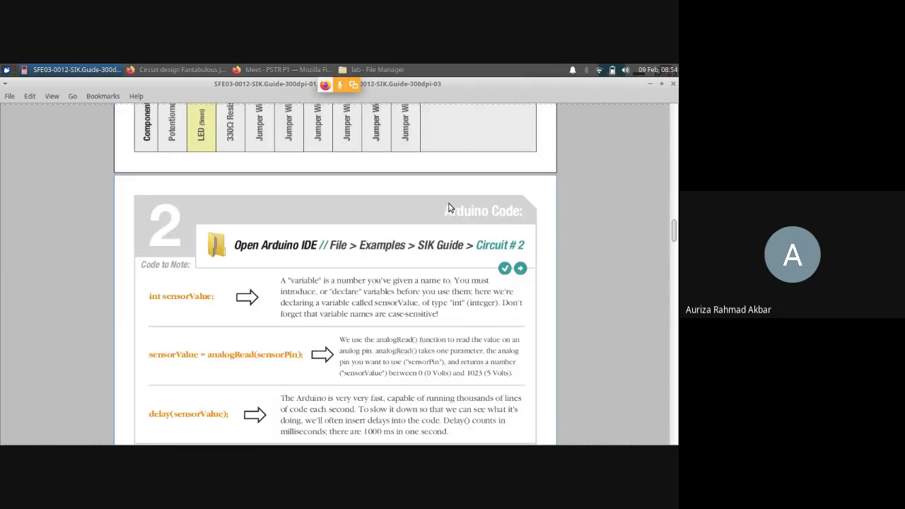
scroll(449, 207, "up", 8)
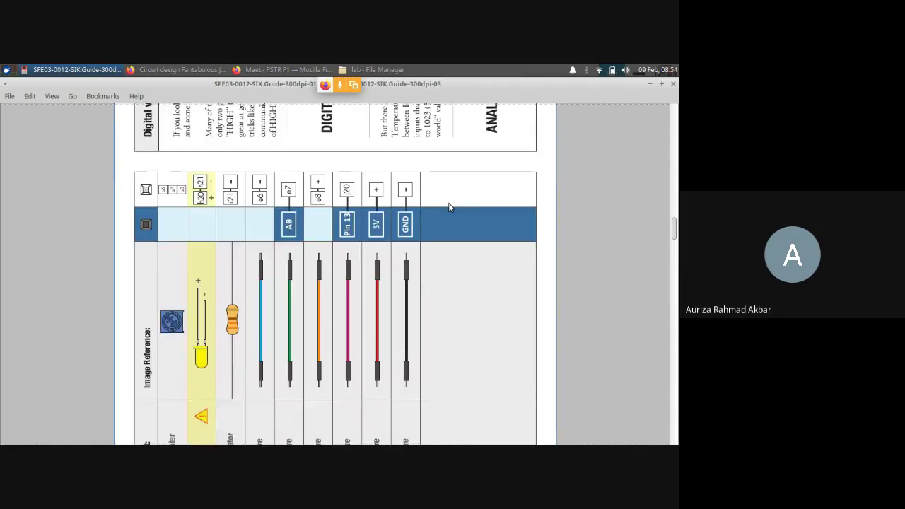
scroll(449, 207, "up", 8)
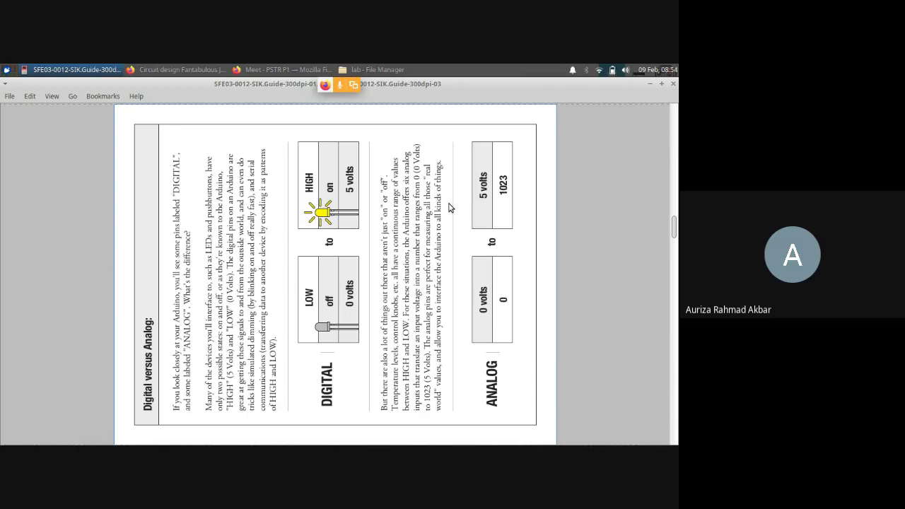
Back in the Tinkercad design, wire the potentiometer's Terminal 1 to the breadboard's lower positive rail and colour the wire red
key("alt+Tab")
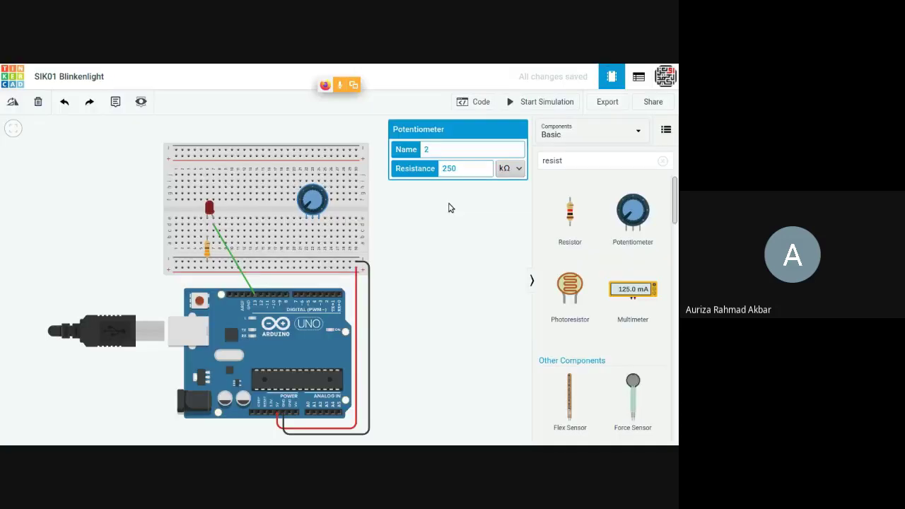
left_click(458, 205)
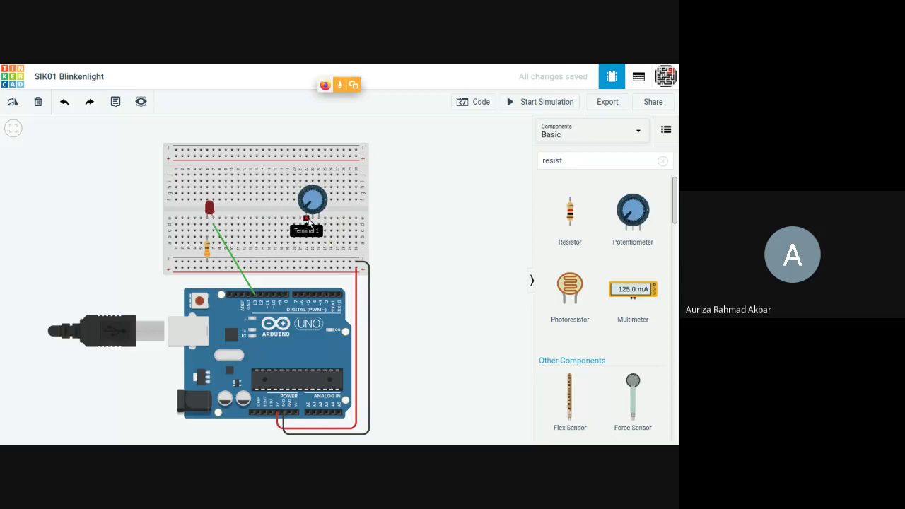
left_click(307, 219)
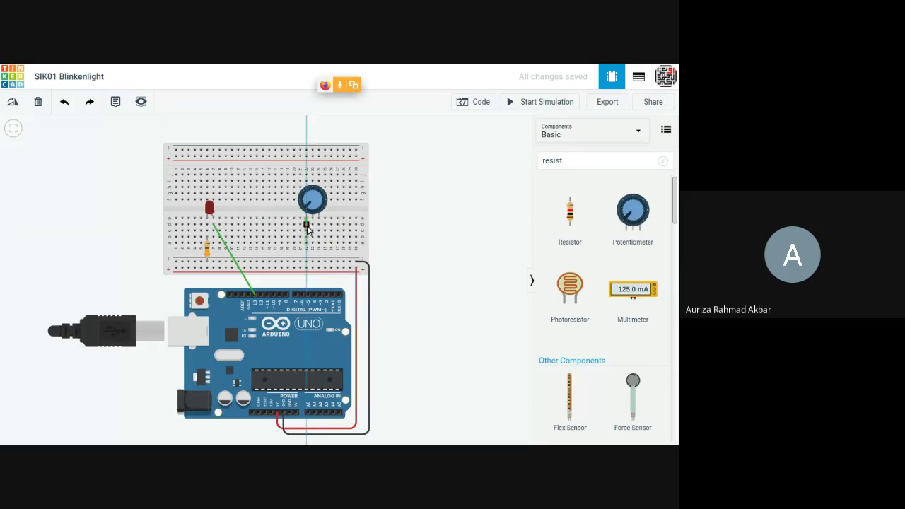
left_click(309, 267)
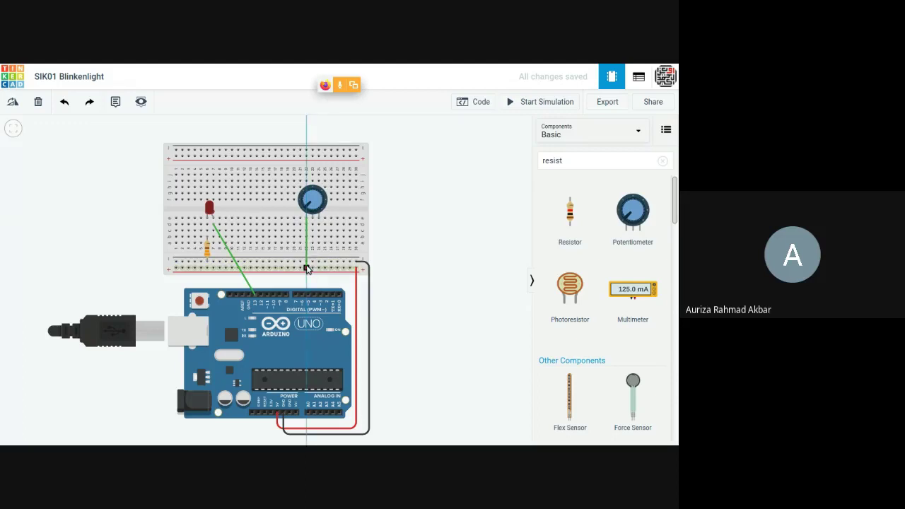
left_click(306, 268)
left_click(497, 150)
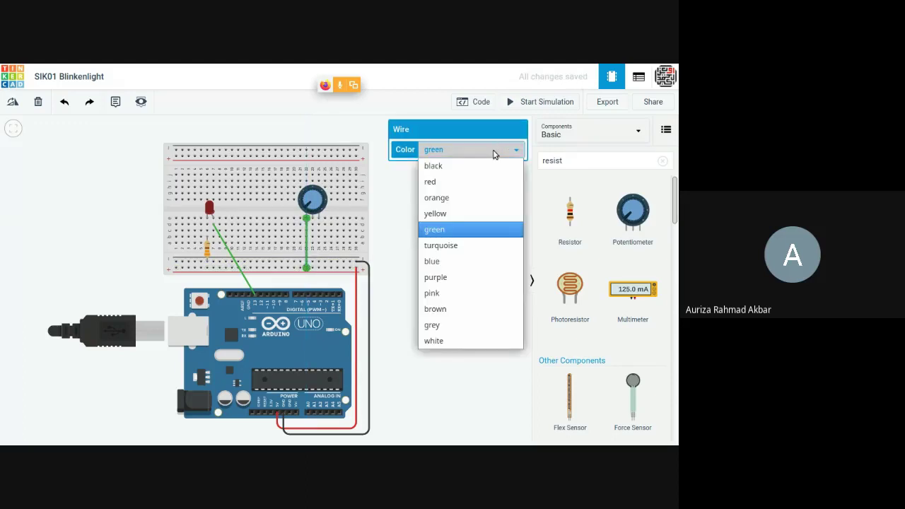
left_click(483, 181)
left_click(474, 193)
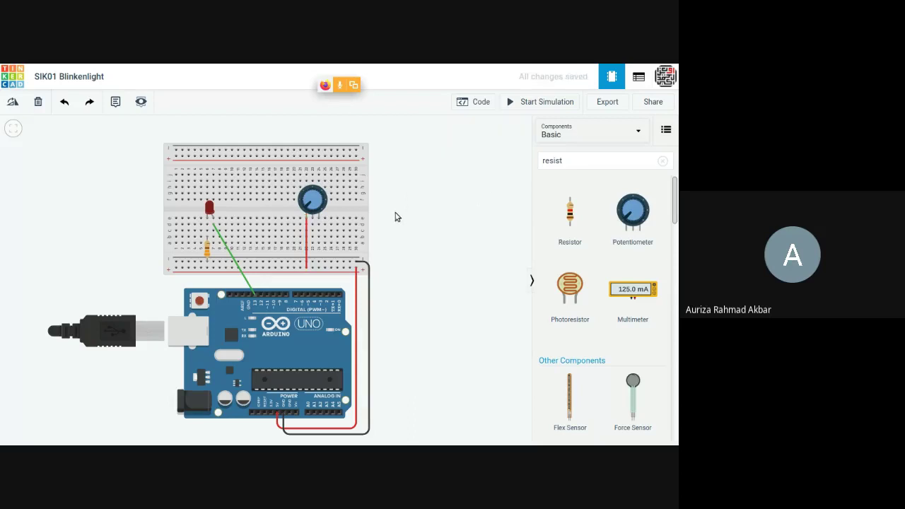
Wire the potentiometer's Terminal 2 to the breadboard's lower negative rail and colour the wire black
left_click(319, 220)
left_click(318, 262)
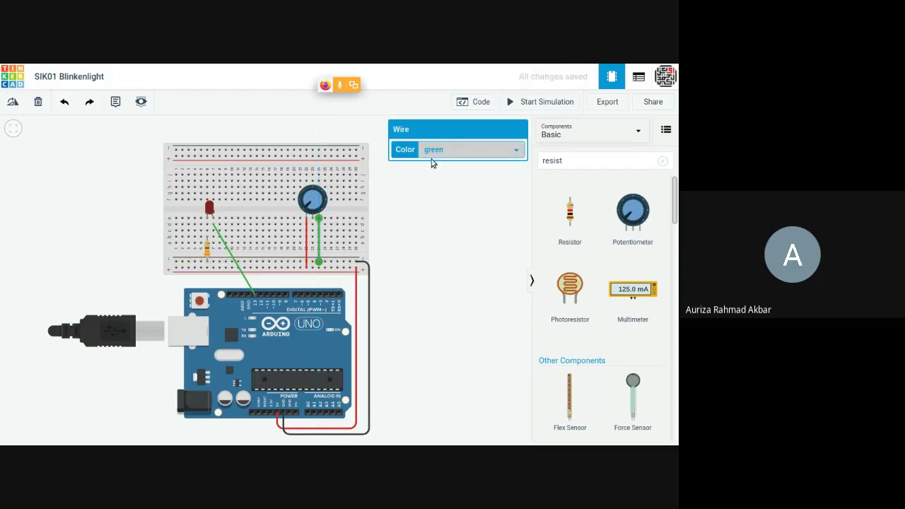
left_click(444, 150)
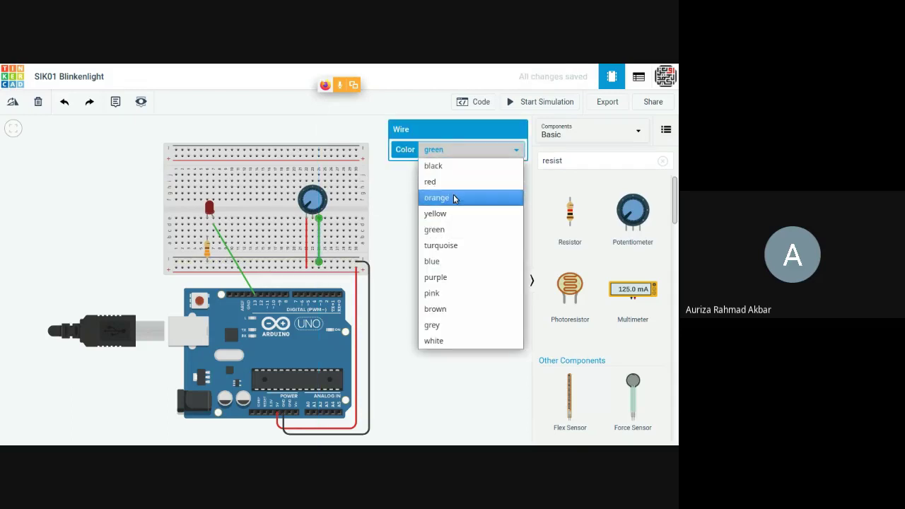
left_click(460, 166)
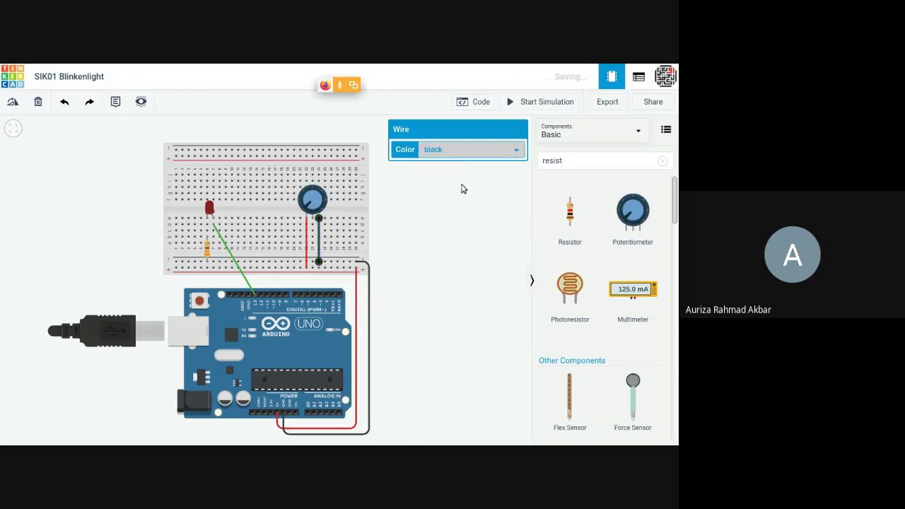
left_click(462, 206)
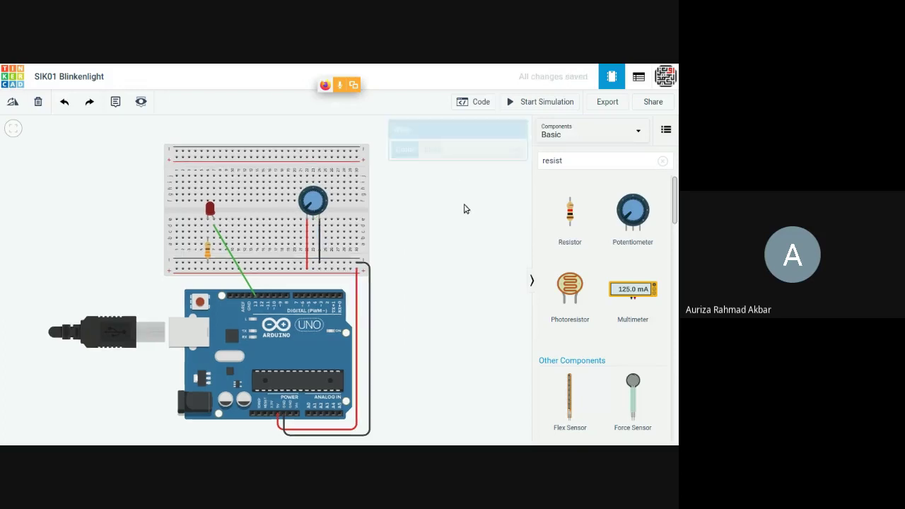
Wire the potentiometer's wiper to Arduino pin A0 with a green wire routed around the outside of the existing power wires
left_click(313, 222)
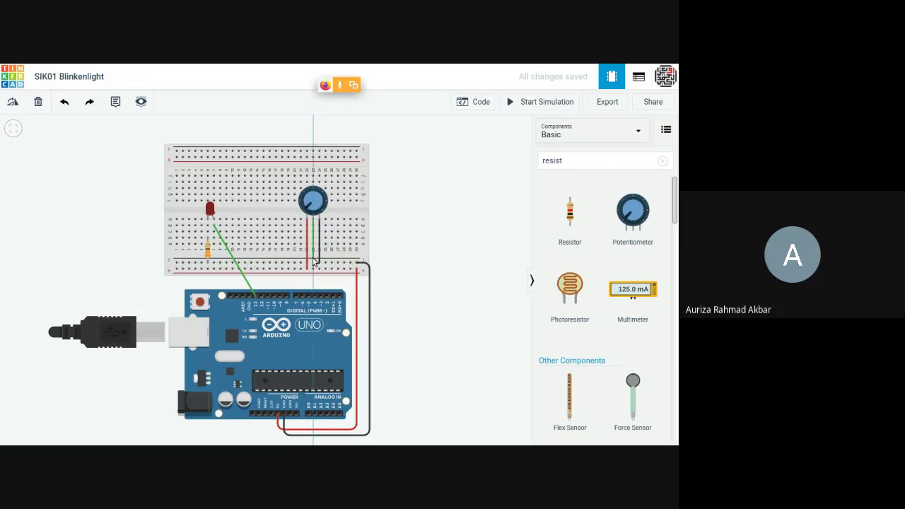
left_click(312, 280)
left_click(396, 282)
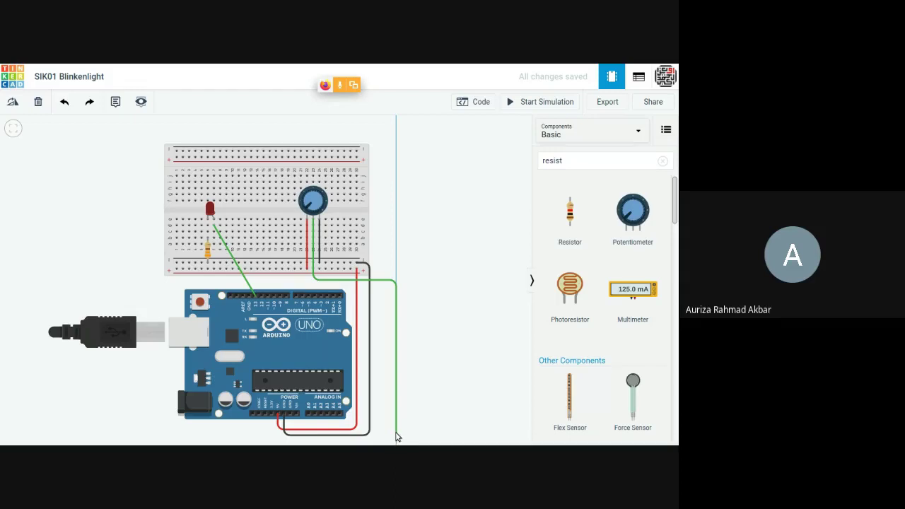
left_click(396, 424)
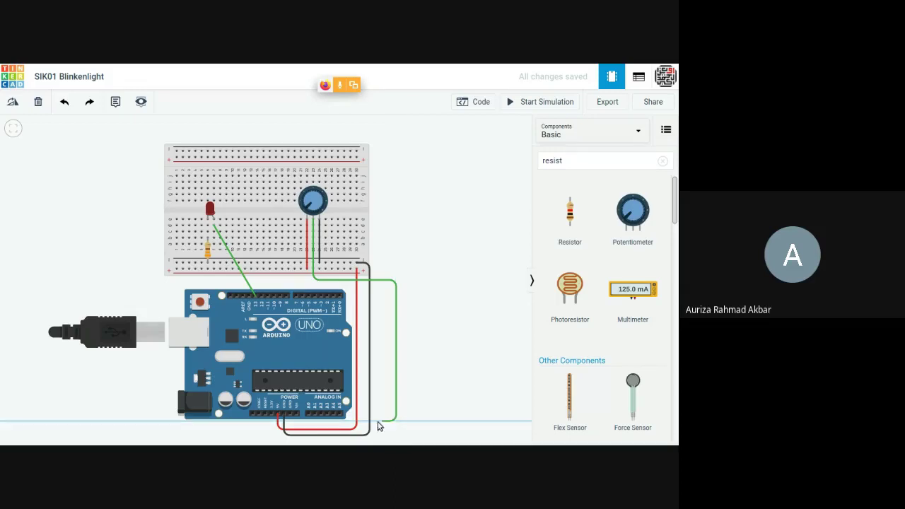
left_click(307, 414)
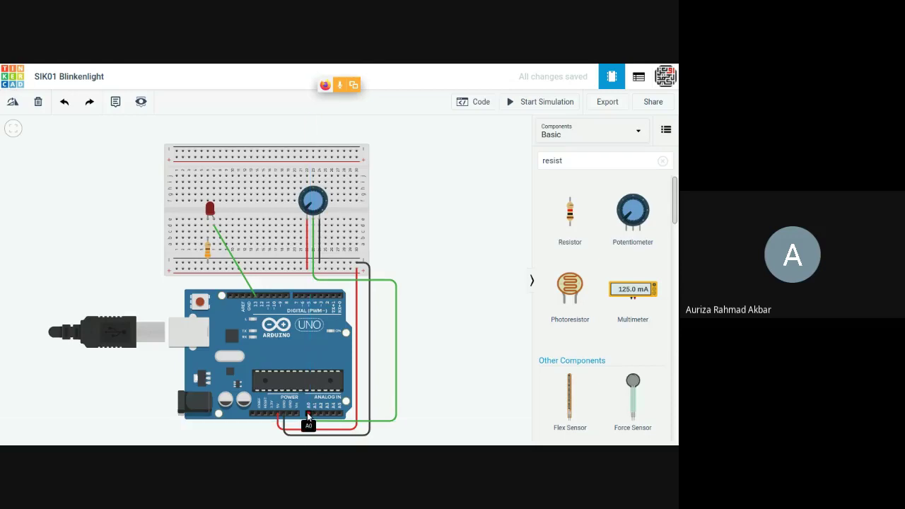
left_click(307, 412)
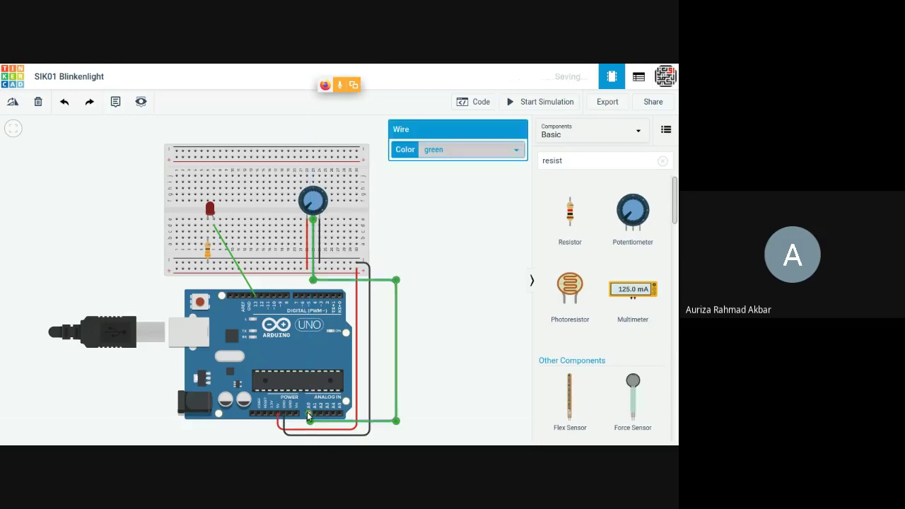
left_click(425, 387)
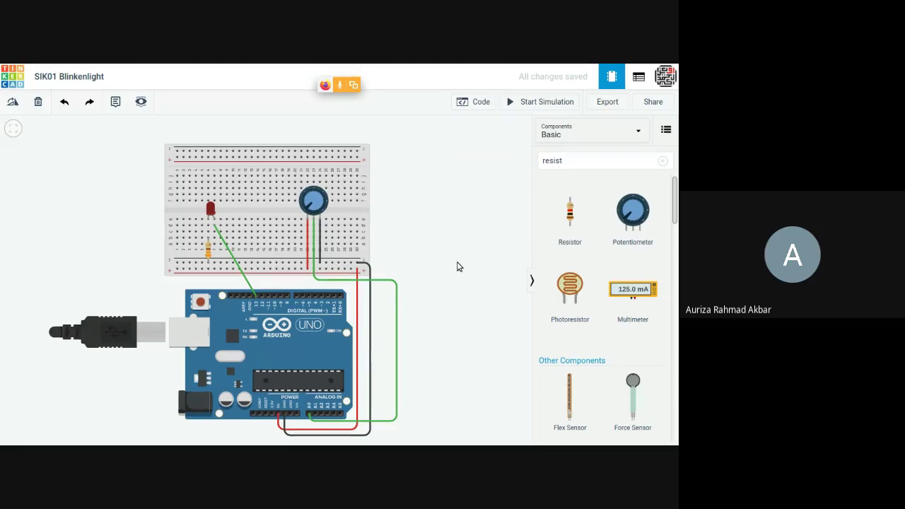
Switch to the SIK guide in Atril and compare the Circuit 2 potentiometer wiring diagram, continuing to the Digital versus Analog page
key("alt+Tab")
scroll(458, 266, "up", 5)
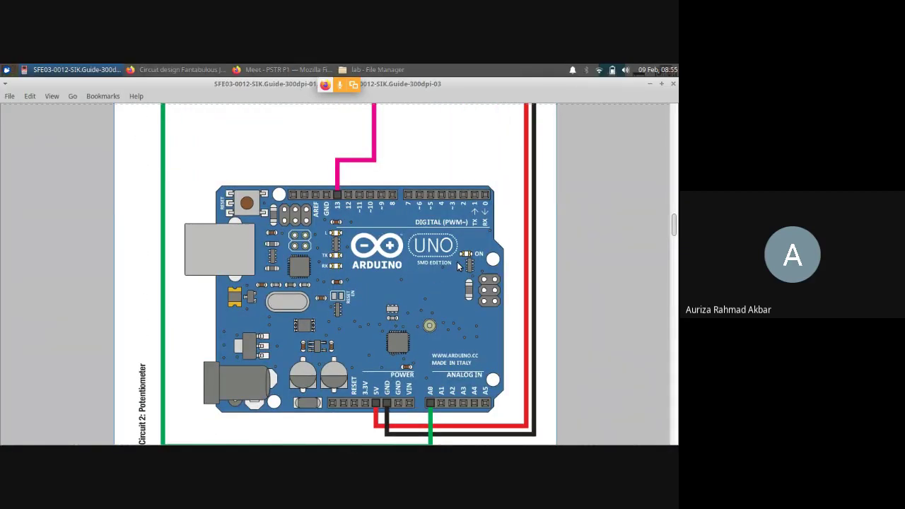
scroll(457, 266, "up", 5)
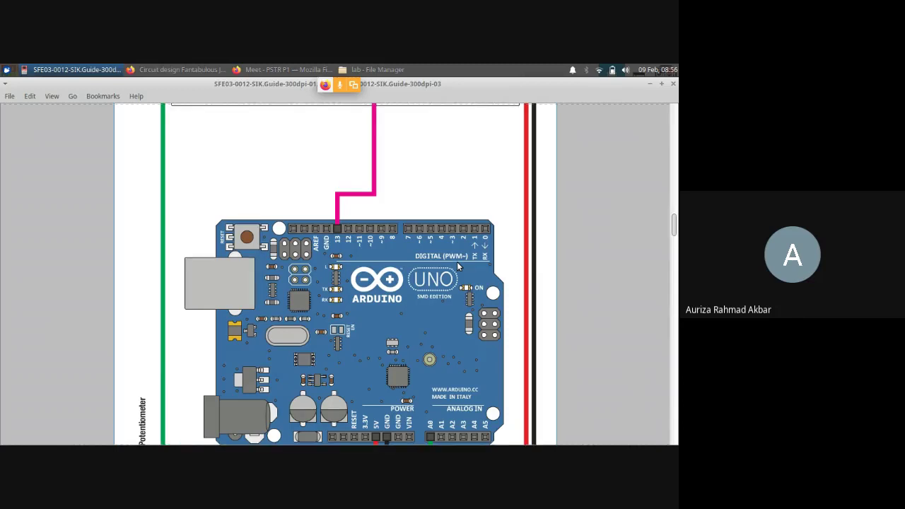
scroll(457, 266, "up", 1)
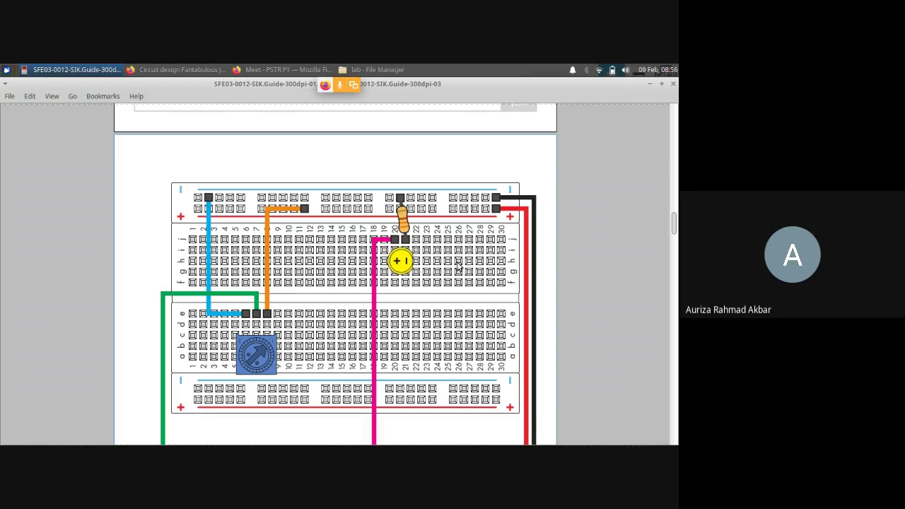
scroll(457, 266, "down", 1)
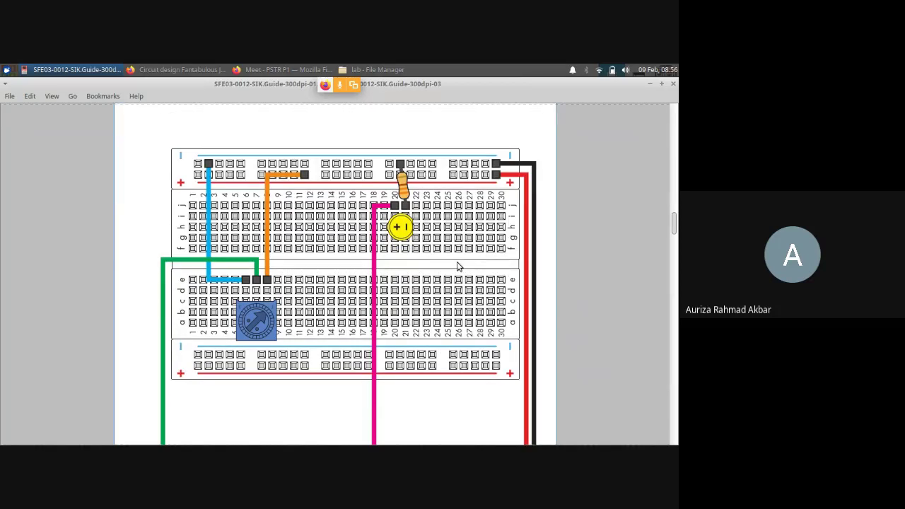
scroll(457, 266, "down", 1)
scroll(456, 266, "up", 1)
scroll(441, 280, "down", 2)
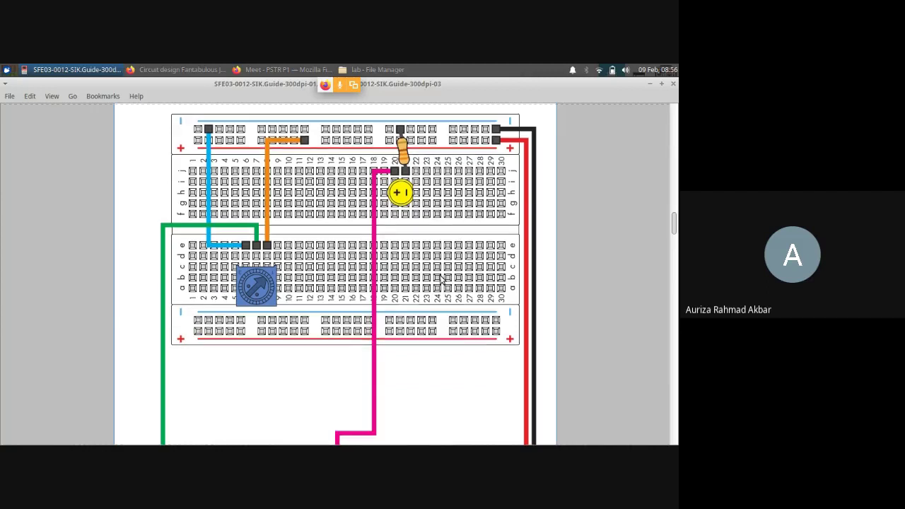
scroll(441, 280, "up", 1)
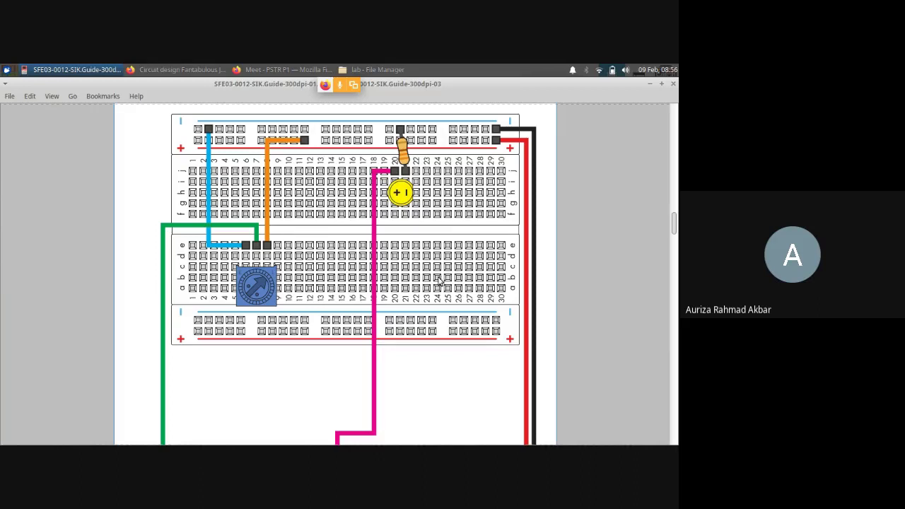
scroll(439, 281, "down", 15)
scroll(440, 280, "up", 1)
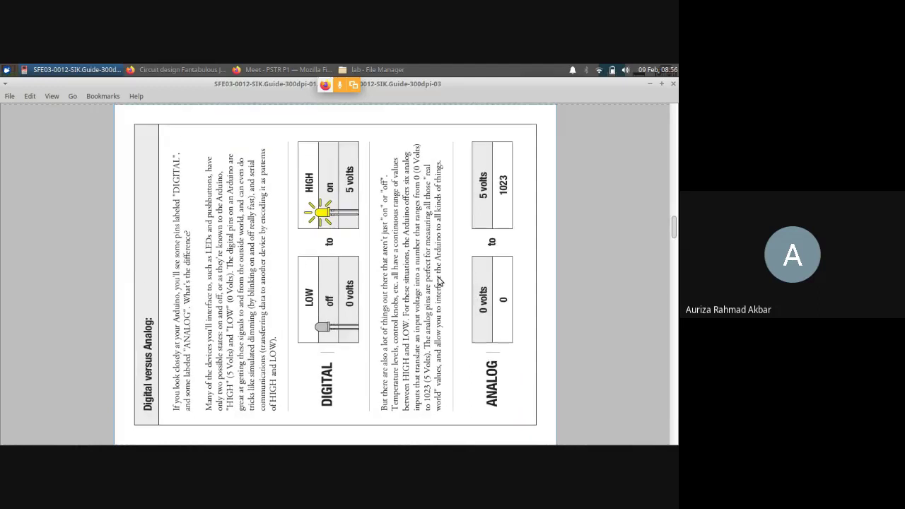